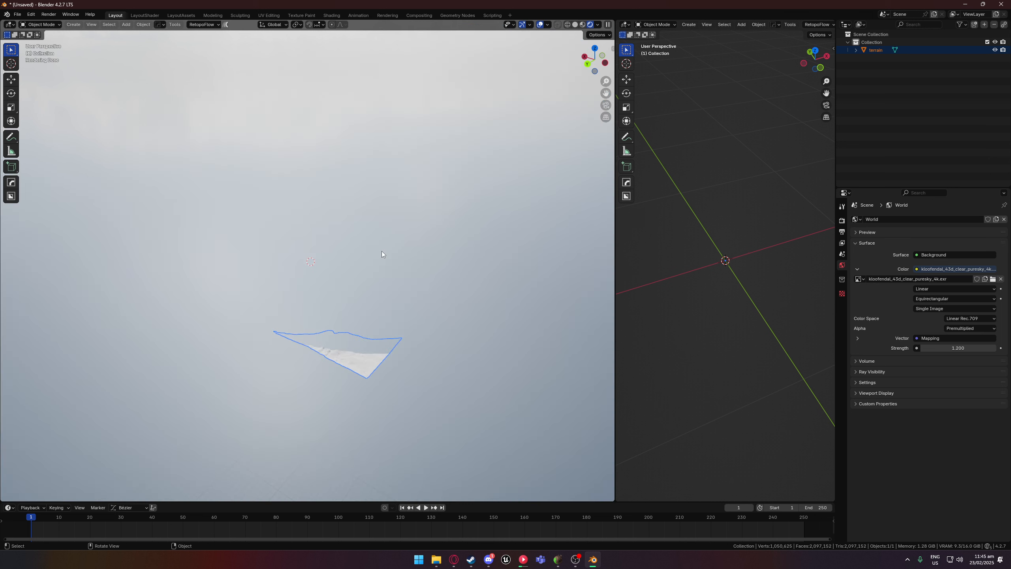
# Select the terrain mesh, scale it down about the origin and frame it in the viewport.
pyautogui.scroll(5, 382, 281)
pyautogui.scroll(-2, 383, 297)
pyautogui.press('n')
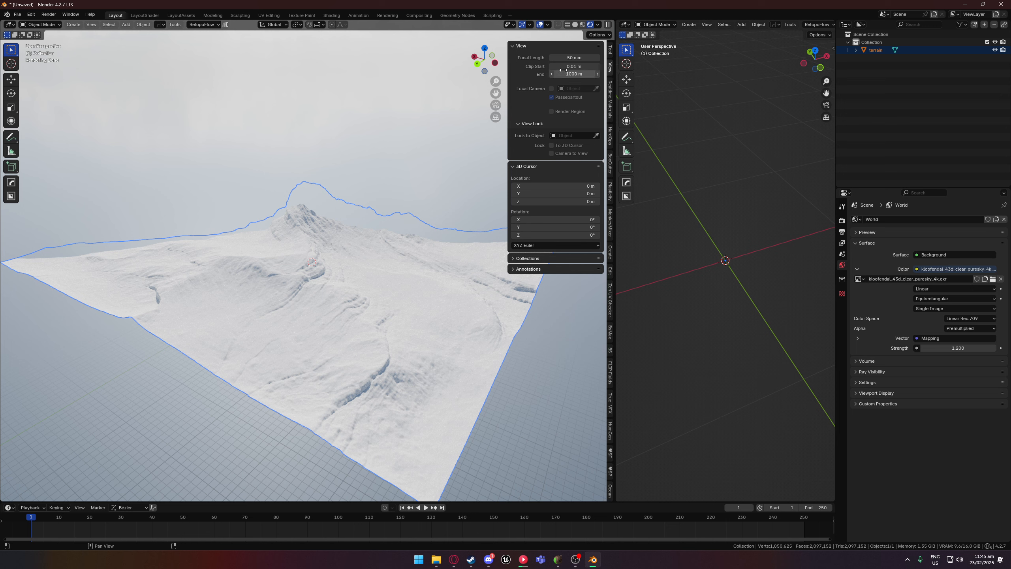
pyautogui.click(444, 327)
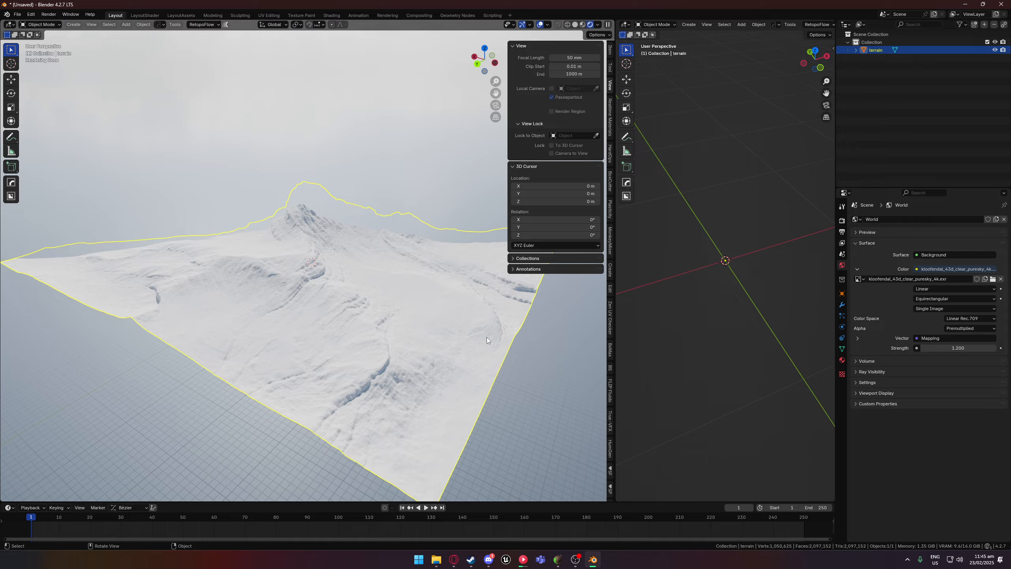
pyautogui.moveTo(312, 299); pyautogui.dragTo(428, 338, button='middle')
pyautogui.press('s')
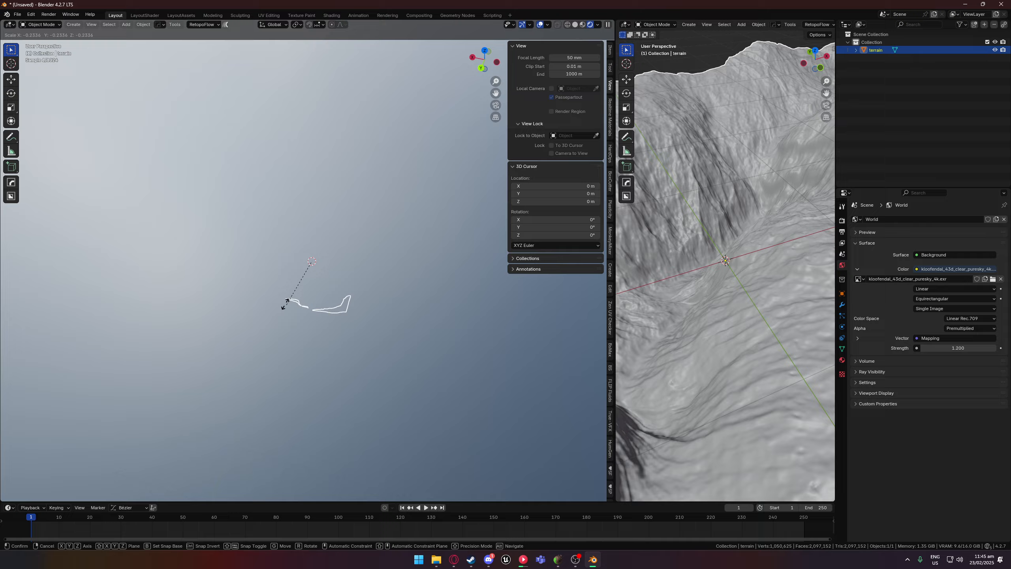
pyautogui.click(324, 263)
pyautogui.press('f')
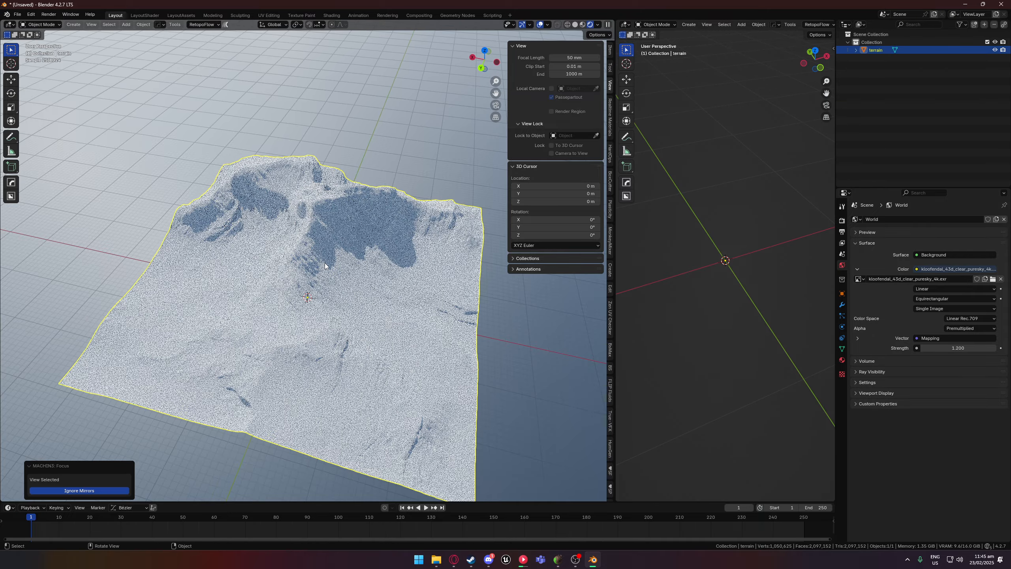
# Examine the terrain's peaks, cliffs and slopes from several sides, deselecting it and hiding the view settings.
pyautogui.scroll(-4, 372, 255)
pyautogui.moveTo(372, 282); pyautogui.dragTo(374, 242, button='middle')
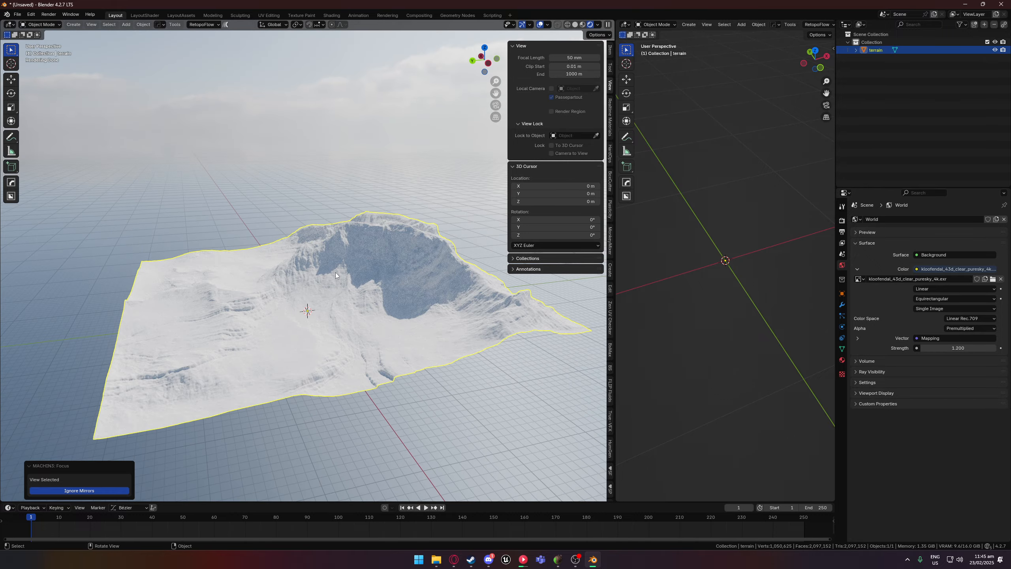
pyautogui.moveTo(335, 272); pyautogui.dragTo(402, 286, button='middle')
pyautogui.scroll(2, 295, 295)
pyautogui.scroll(2, 295, 295)
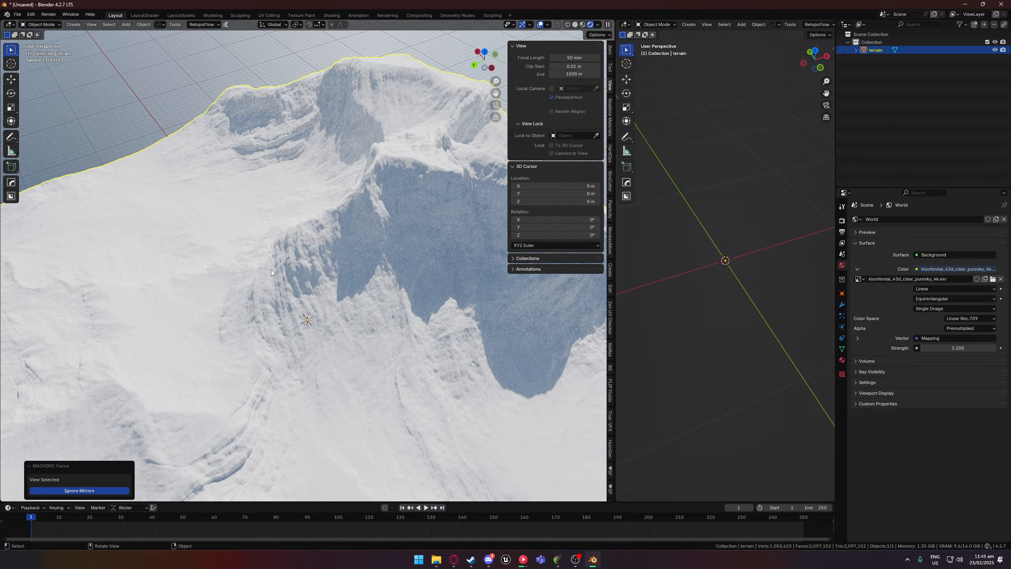
pyautogui.click(139, 120)
pyautogui.moveTo(342, 230); pyautogui.dragTo(324, 242, button='middle')
pyautogui.press('n')
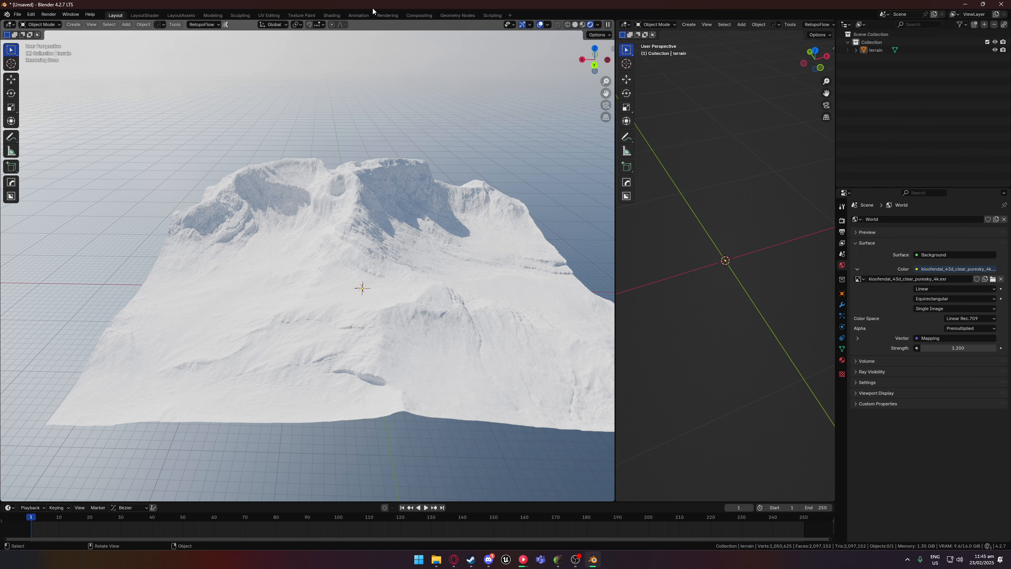
# Switch to the Shading workspace and create a new node-based material for the terrain.
pyautogui.click(331, 15)
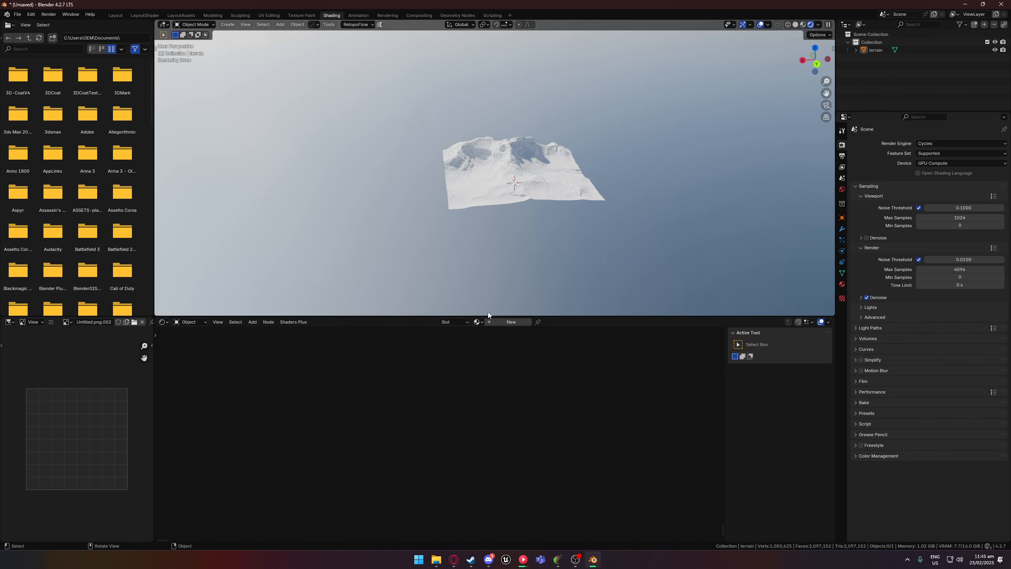
pyautogui.scroll(6, 562, 210)
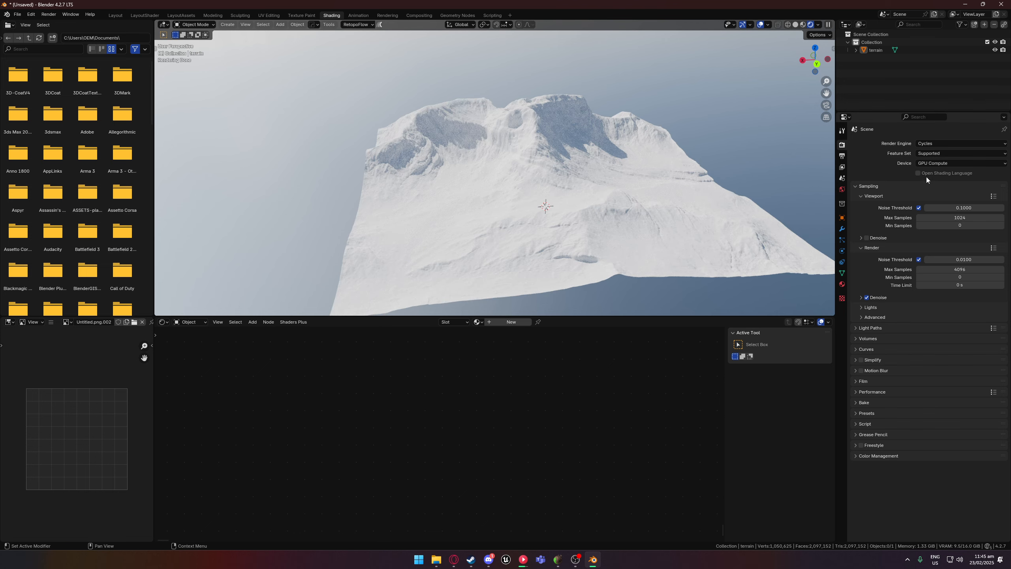
pyautogui.click(930, 144)
pyautogui.moveTo(655, 214); pyautogui.dragTo(617, 202, button='middle')
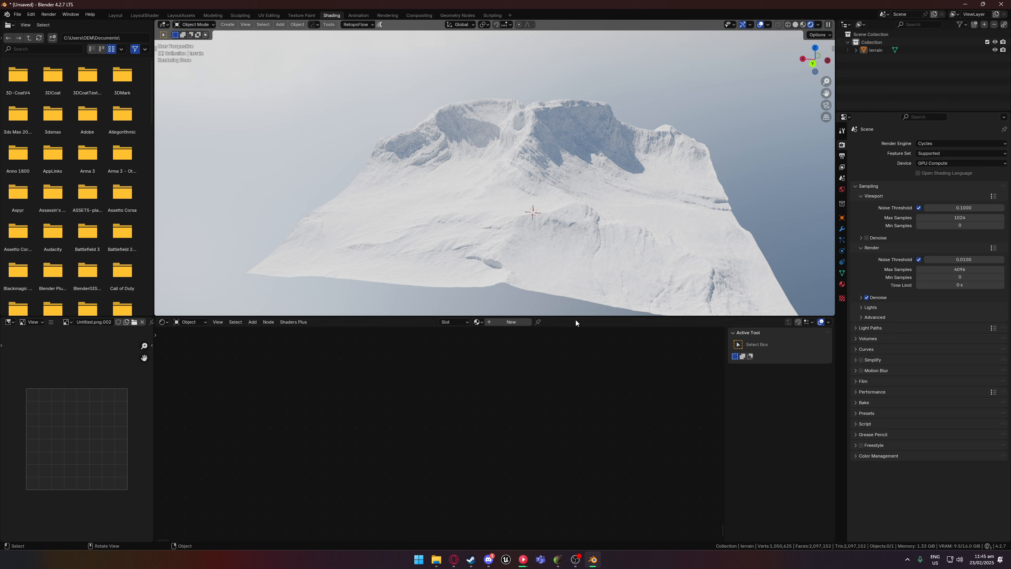
pyautogui.click(502, 322)
pyautogui.scroll(2, 611, 305)
pyautogui.scroll(2, 627, 287)
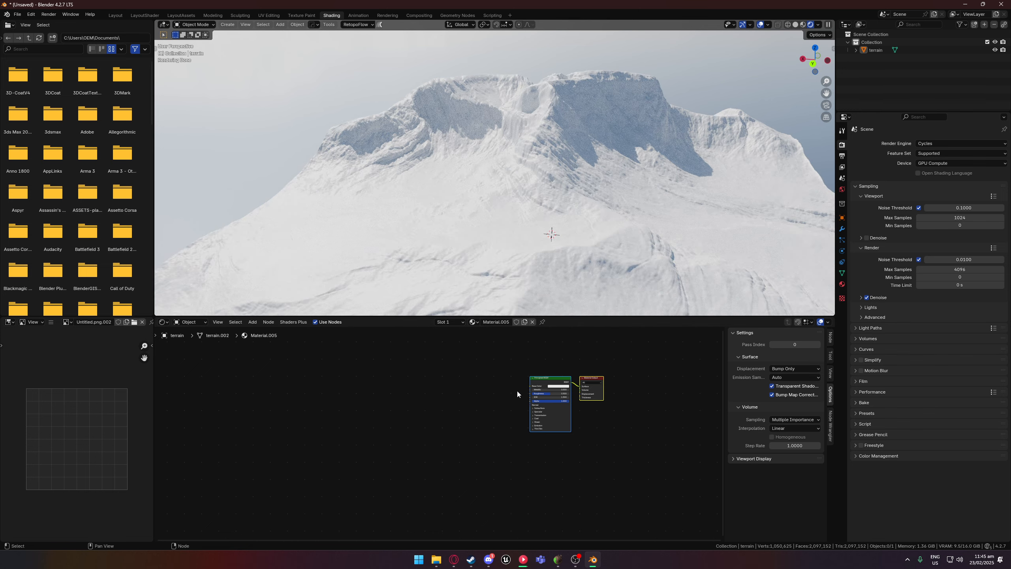
pyautogui.scroll(6, 517, 391)
pyautogui.moveTo(590, 375); pyautogui.dragTo(502, 402, button='middle')
pyautogui.scroll(3, 531, 379)
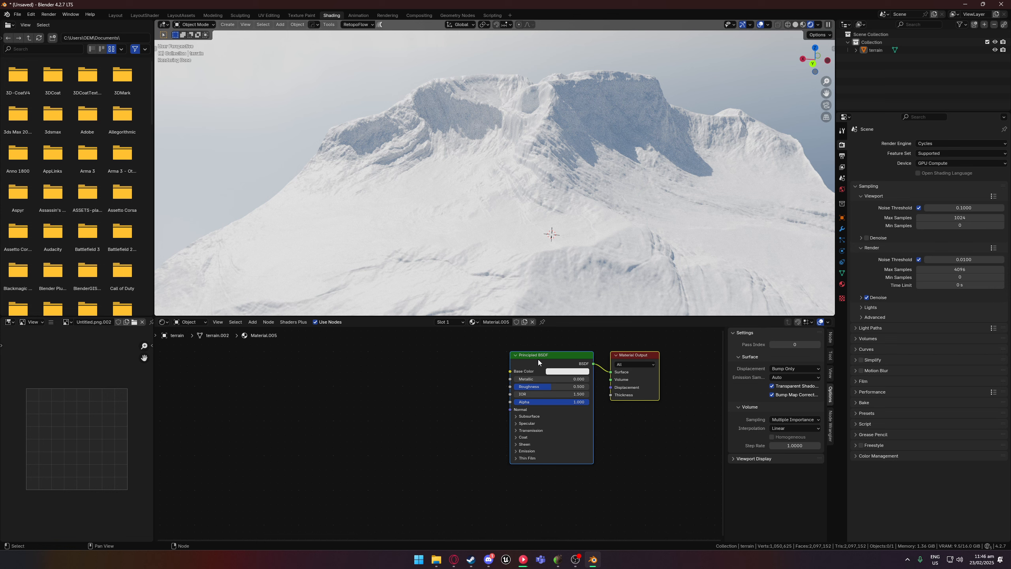
pyautogui.moveTo(537, 359); pyautogui.dragTo(534, 360)
# Add the colour and Untitled PNG files from the Video export folder to the terrain material as image textures.
pyautogui.click(437, 559)
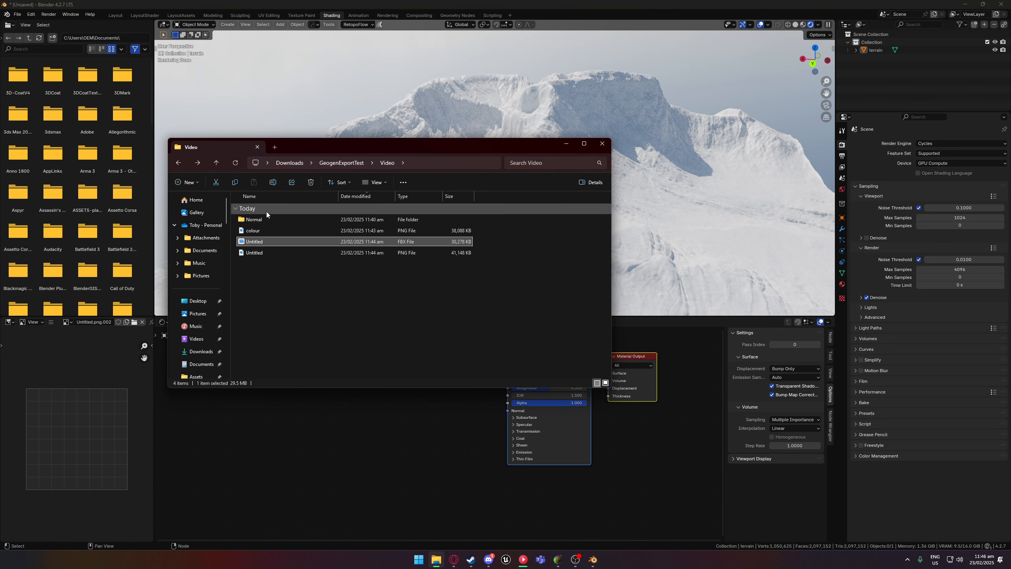
pyautogui.click(265, 231)
pyautogui.keyDown('ctrl'); pyautogui.click(266, 254); pyautogui.keyUp('ctrl')
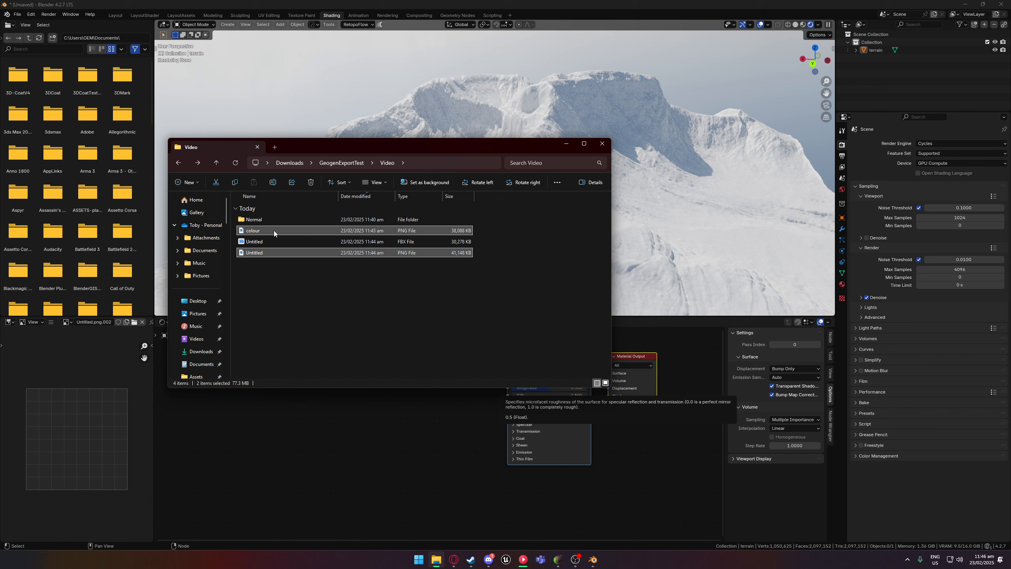
pyautogui.moveTo(273, 230); pyautogui.dragTo(434, 365)
pyautogui.click(566, 144)
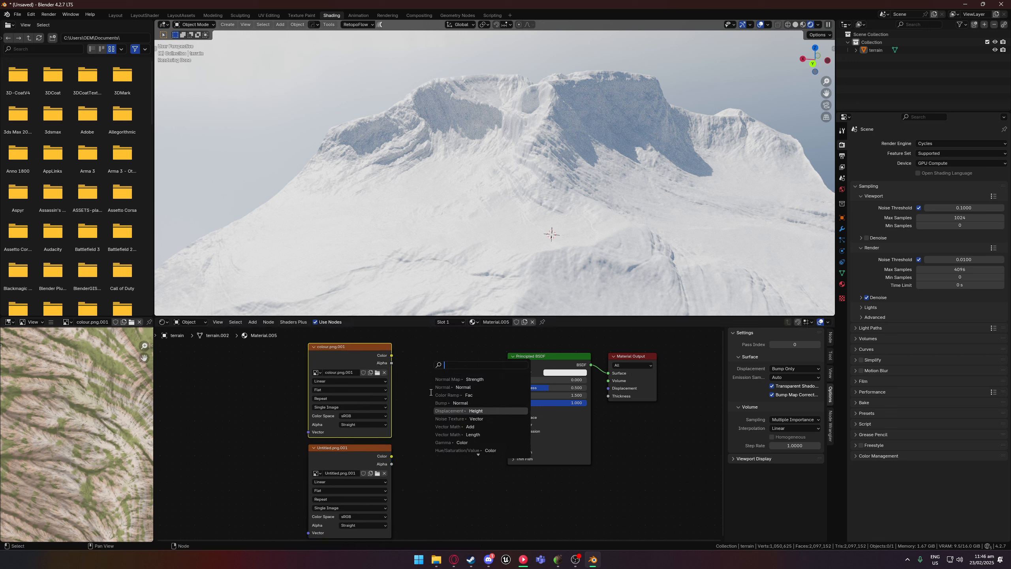
# Try feeding the Untitled.png texture's colour directly into the Principled BSDF's Normal input and inspect the terrain.
pyautogui.moveTo(392, 456); pyautogui.dragTo(508, 410)
pyautogui.moveTo(519, 246); pyautogui.dragTo(573, 216, button='middle')
pyautogui.scroll(-5, 477, 226)
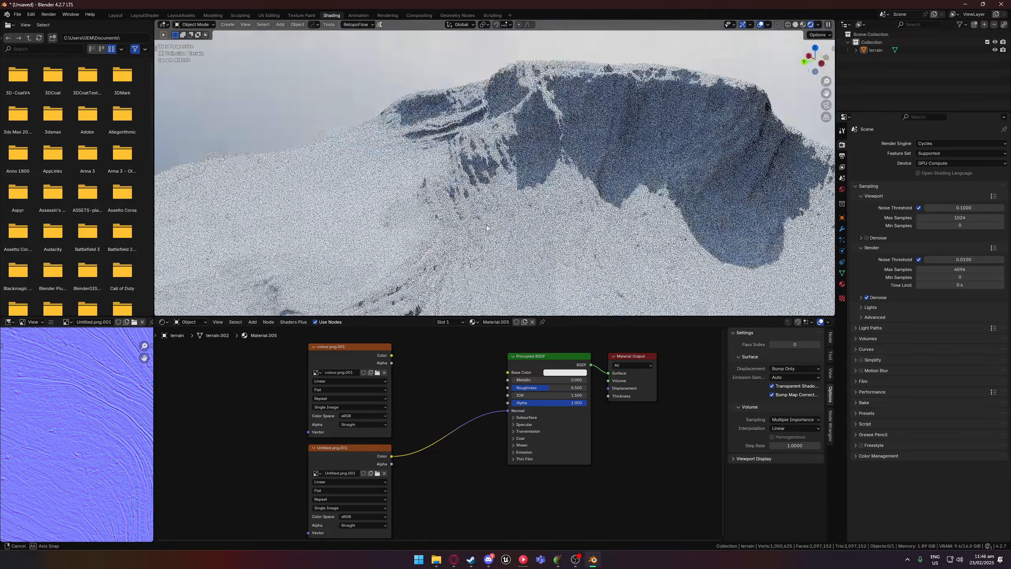
pyautogui.moveTo(468, 225); pyautogui.dragTo(683, 142, button='middle')
pyautogui.scroll(3, 684, 139)
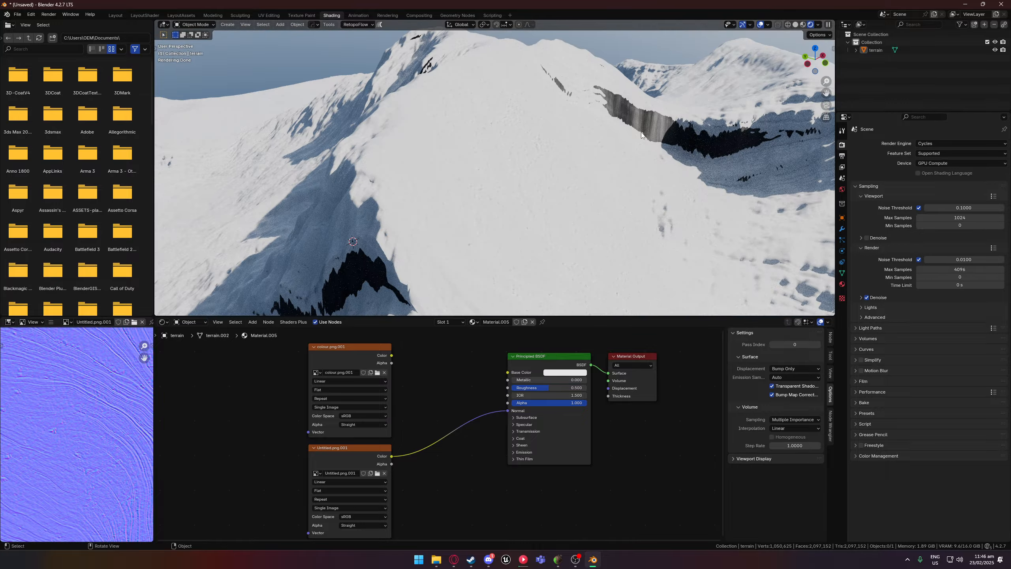
# Route the Untitled.png texture's colour through a Normal Map node's Color input into the Principled BSDF's Normal input.
pyautogui.moveTo(365, 457); pyautogui.dragTo(312, 459)
pyautogui.moveTo(464, 278)
pyautogui.mouseDown(button='middle')
pyautogui.moveTo(463, 257)
pyautogui.moveTo(458, 271)
pyautogui.mouseUp(button='middle')
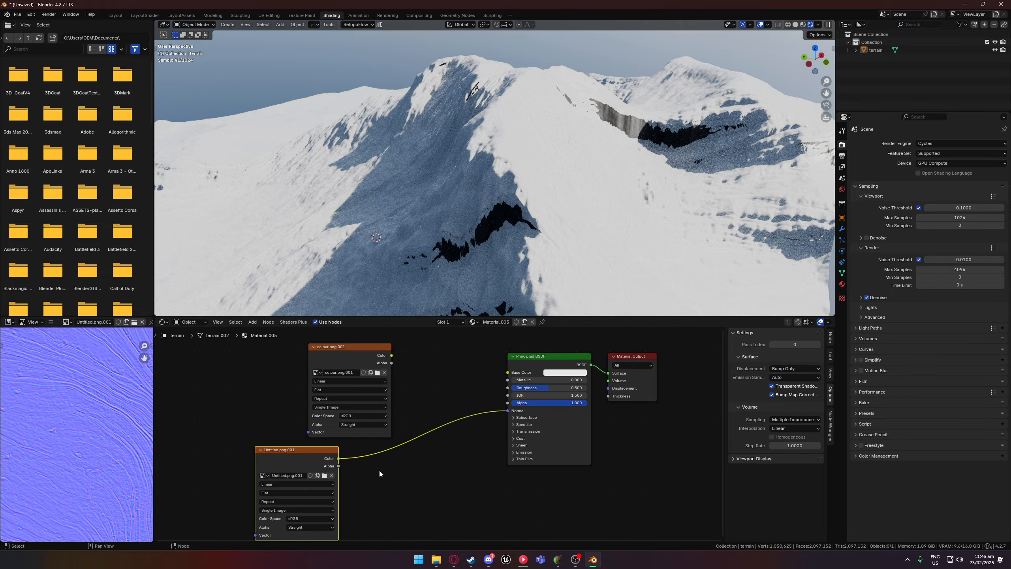
pyautogui.moveTo(338, 459); pyautogui.dragTo(405, 467)
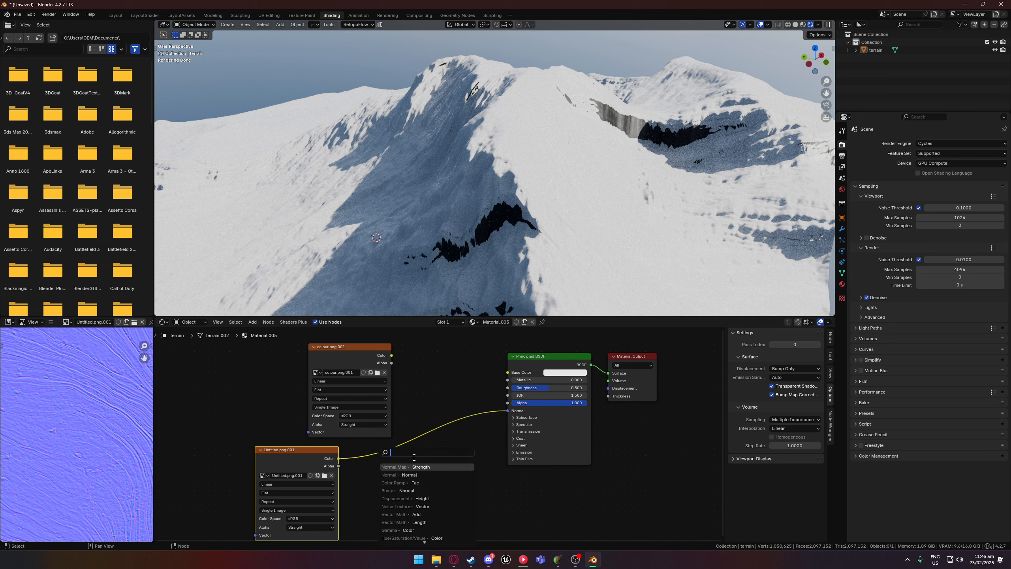
pyautogui.click(426, 467)
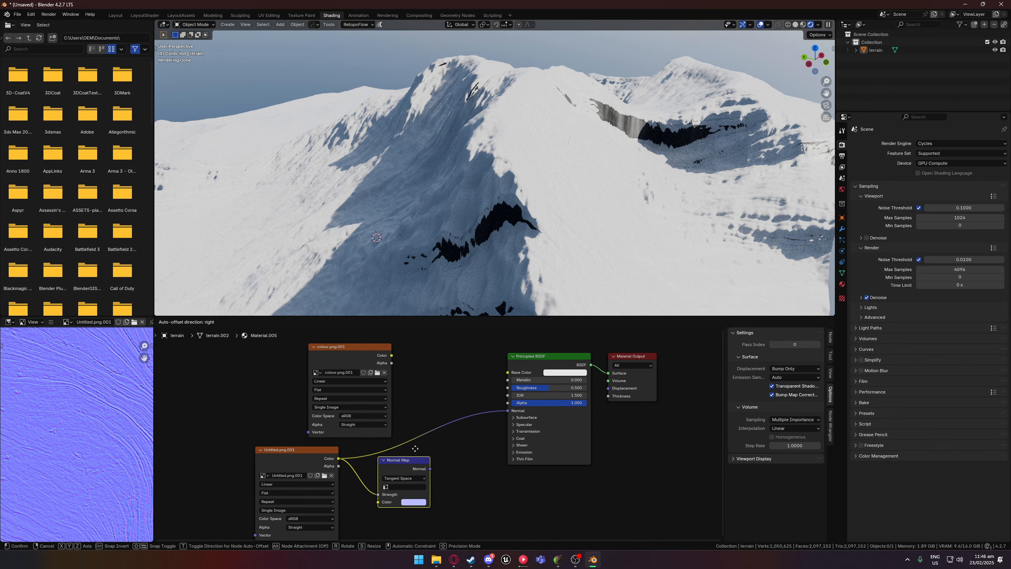
pyautogui.click(434, 462)
pyautogui.moveTo(432, 468); pyautogui.dragTo(507, 410)
pyautogui.moveTo(338, 459); pyautogui.dragTo(369, 451)
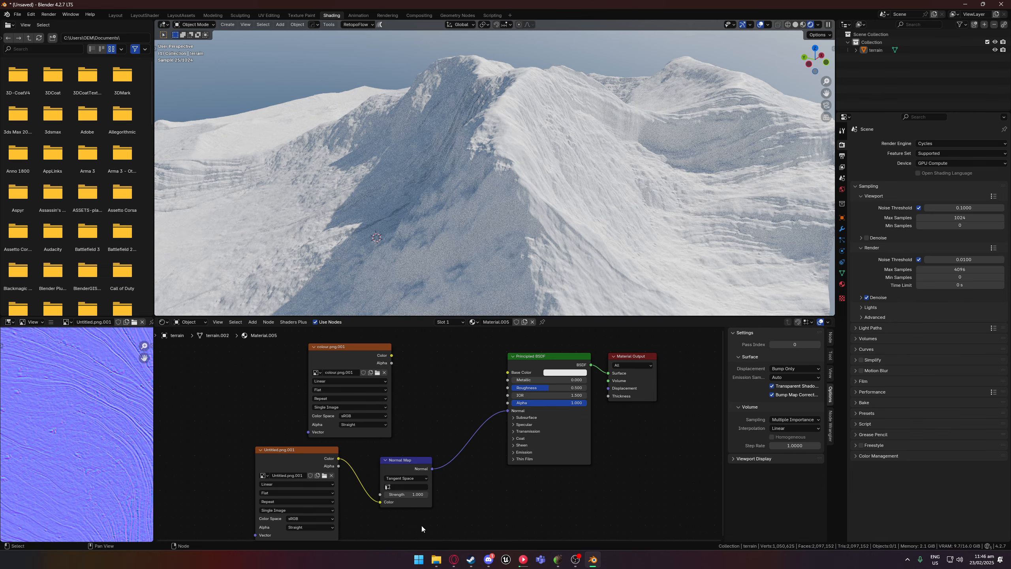
# Try Normal Map strengths of 3.2 and 0 to compare the terrain's surface detail.
pyautogui.moveTo(398, 494); pyautogui.dragTo(417, 494)
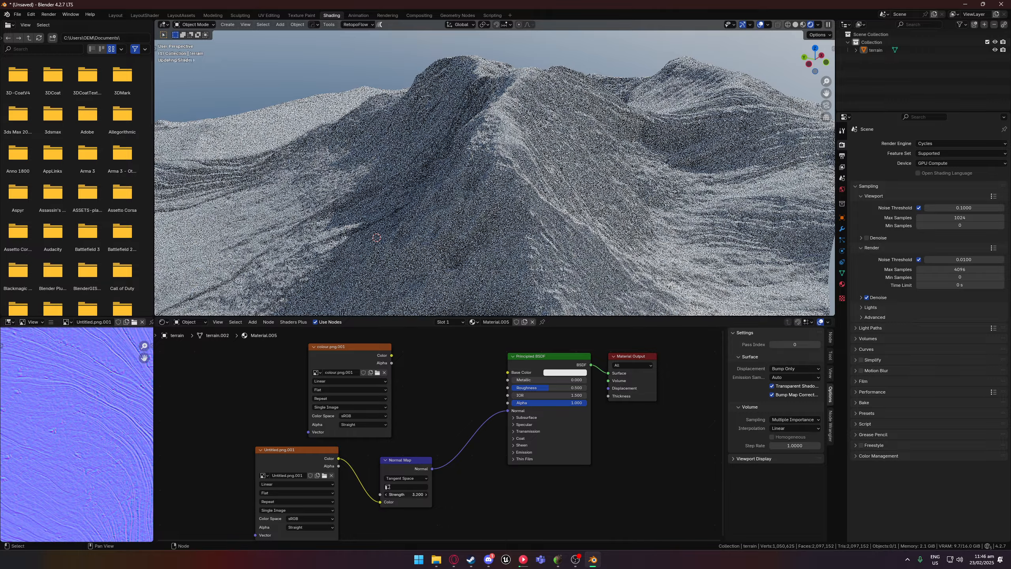
pyautogui.scroll(-5, 468, 227)
pyautogui.moveTo(468, 228); pyautogui.dragTo(510, 178, button='middle')
pyautogui.scroll(3, 461, 232)
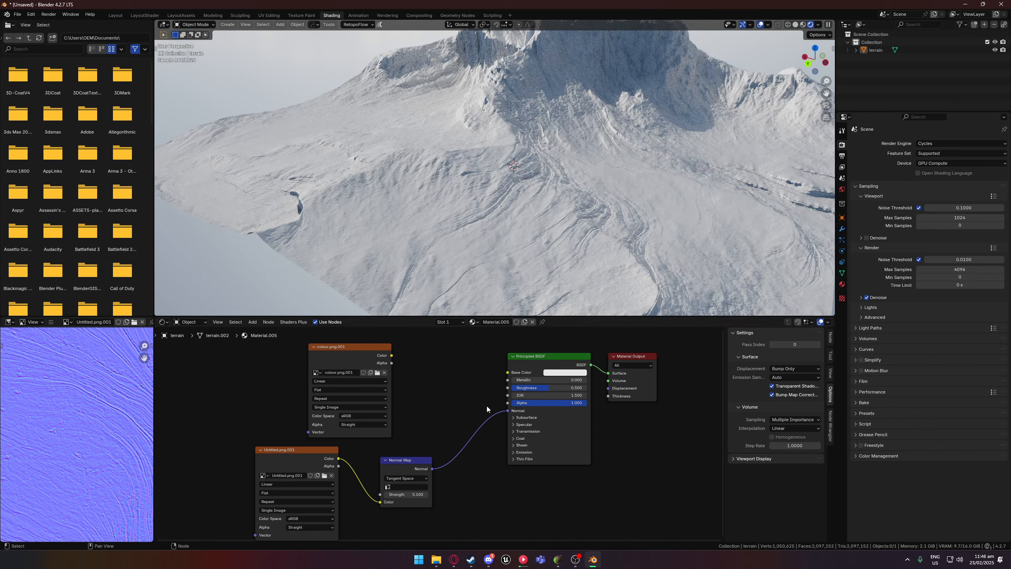
pyautogui.press('BackSpace')
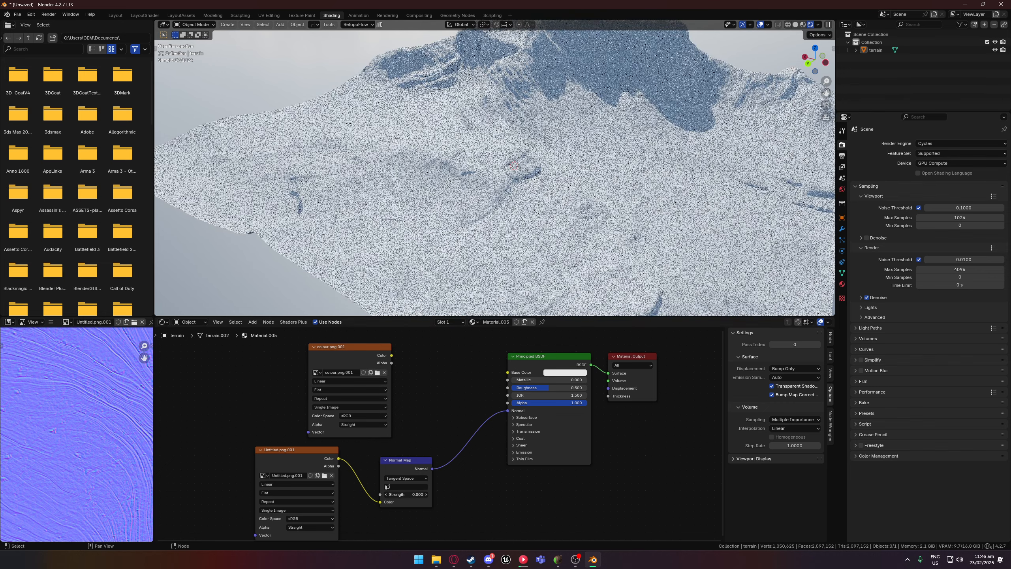
pyautogui.moveTo(542, 192); pyautogui.dragTo(508, 145, button='middle')
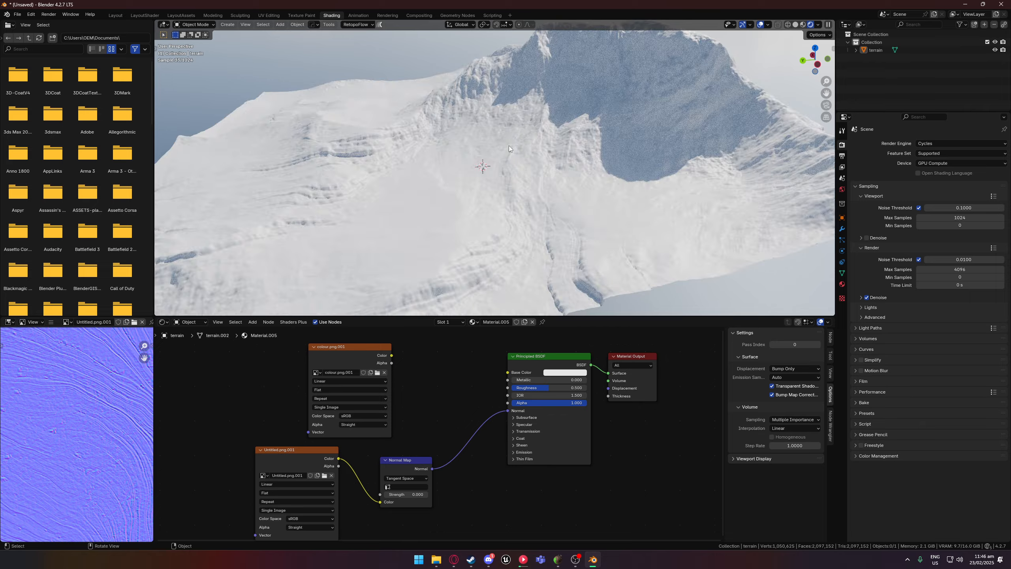
pyautogui.moveTo(606, 251)
pyautogui.mouseDown(button='middle')
pyautogui.moveTo(505, 256)
pyautogui.moveTo(603, 254)
pyautogui.mouseUp(button='middle')
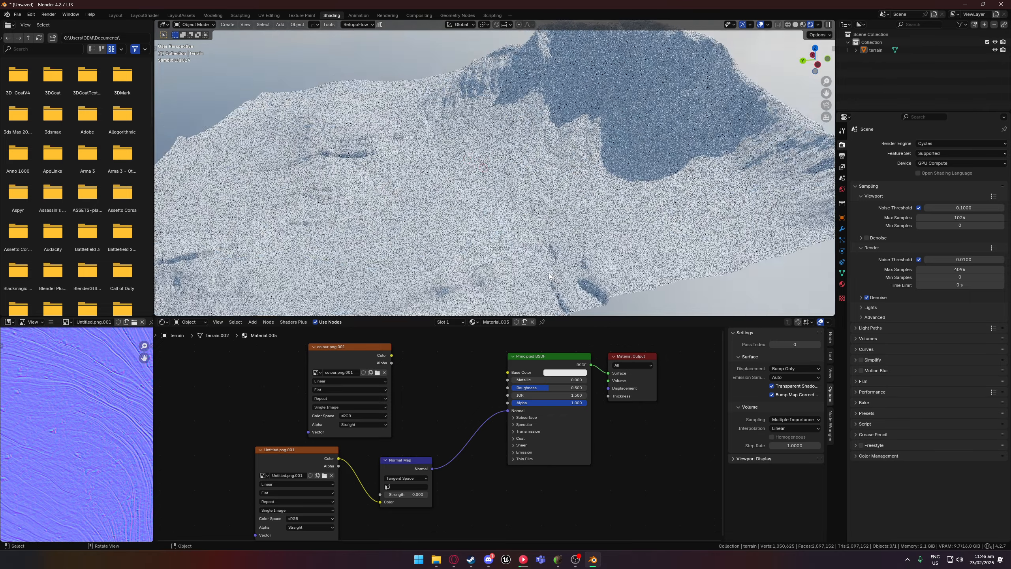
# Set the Normal Map strength to 4.4 and inspect the terrain's surface detail.
pyautogui.moveTo(406, 494); pyautogui.dragTo(445, 494)
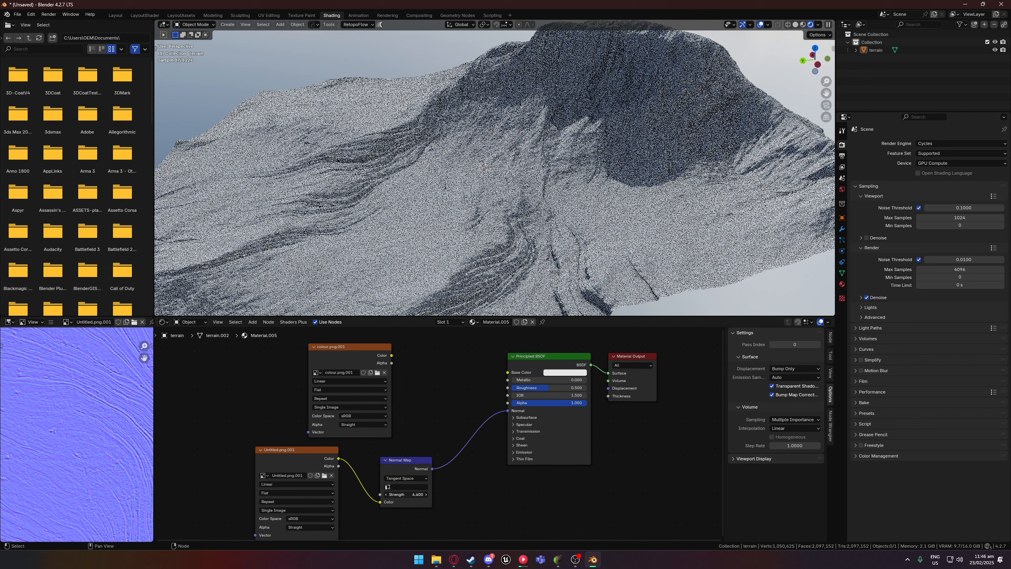
pyautogui.moveTo(440, 277); pyautogui.dragTo(485, 240, button='middle')
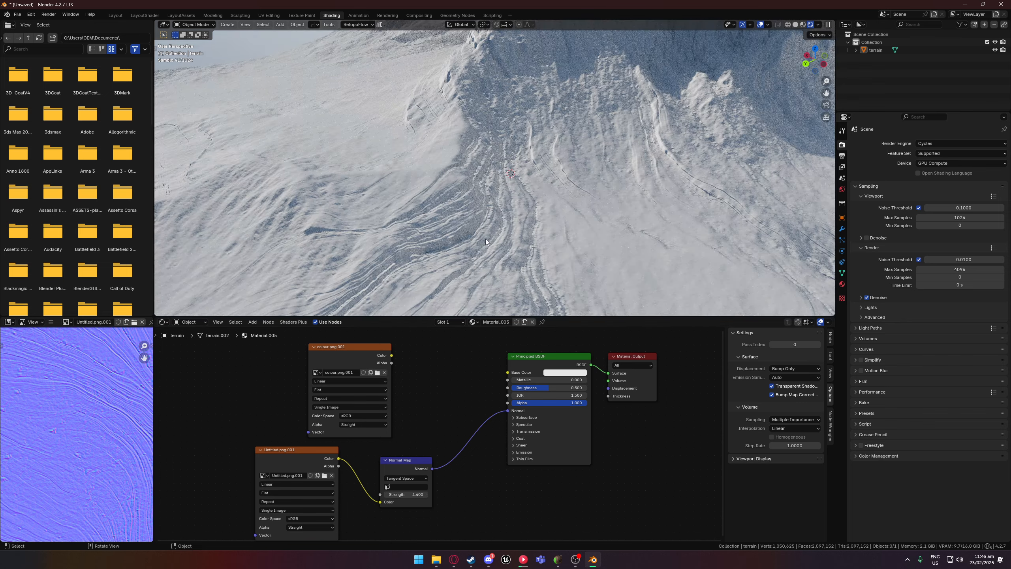
pyautogui.hotkey('alt', 'Tab')
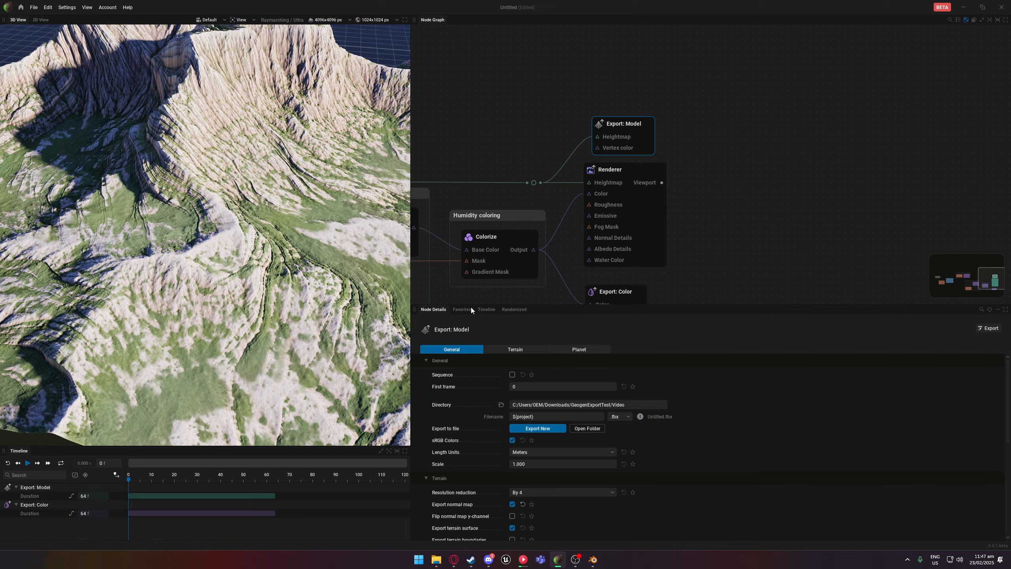
pyautogui.hotkey('alt', 'Tab')
pyautogui.moveTo(482, 225); pyautogui.dragTo(488, 278, button='middle')
# Switch to GeoGen to review the Export: Model settings, and bring up the Normal export folder in File Explorer.
pyautogui.hotkey('alt', 'Tab')
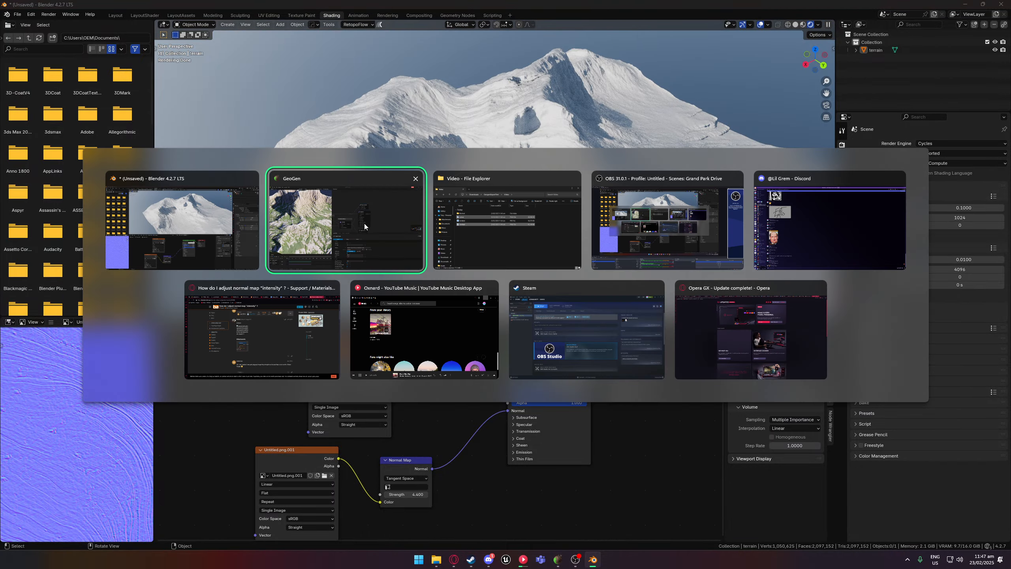
pyautogui.click(399, 239)
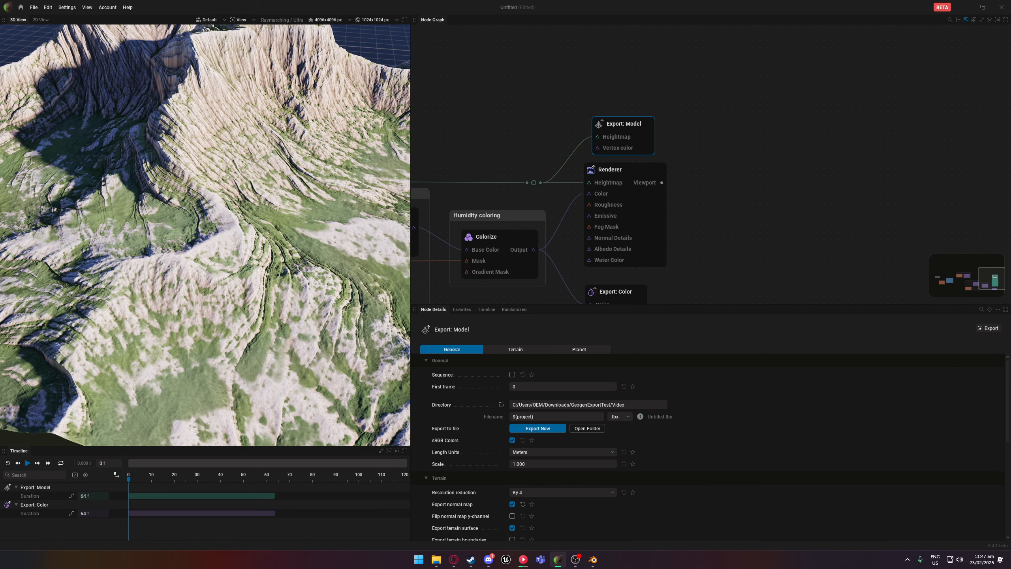
pyautogui.hotkey('alt', 'Tab')
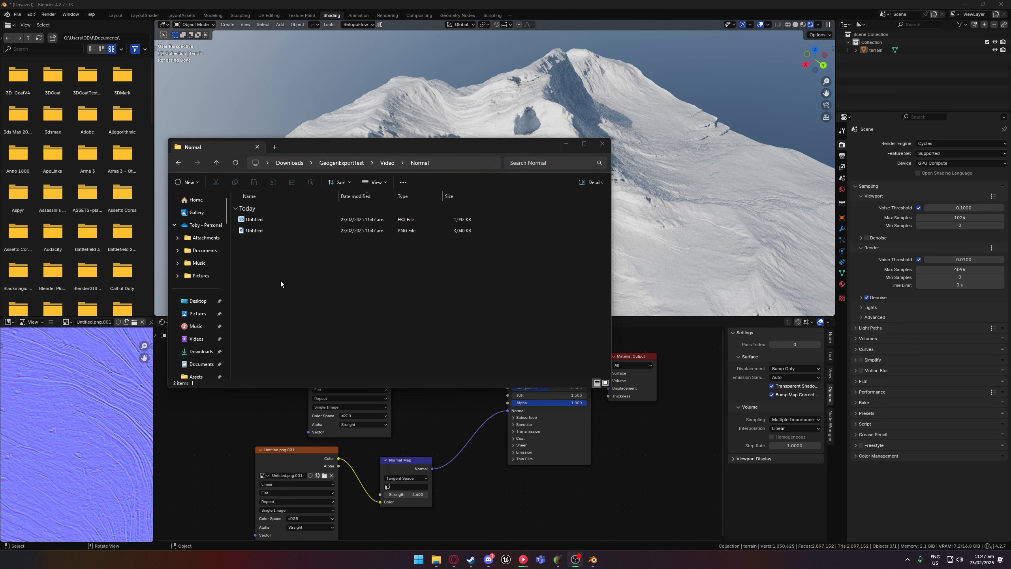
# Delete the Untitled FBX file from the Normal export folder.
pyautogui.click(284, 248)
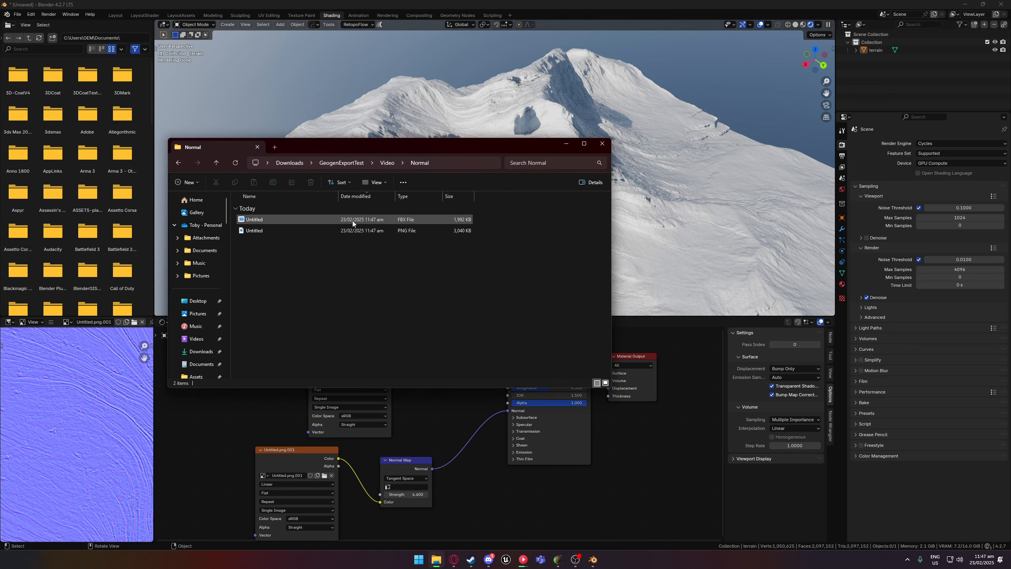
pyautogui.click(304, 219)
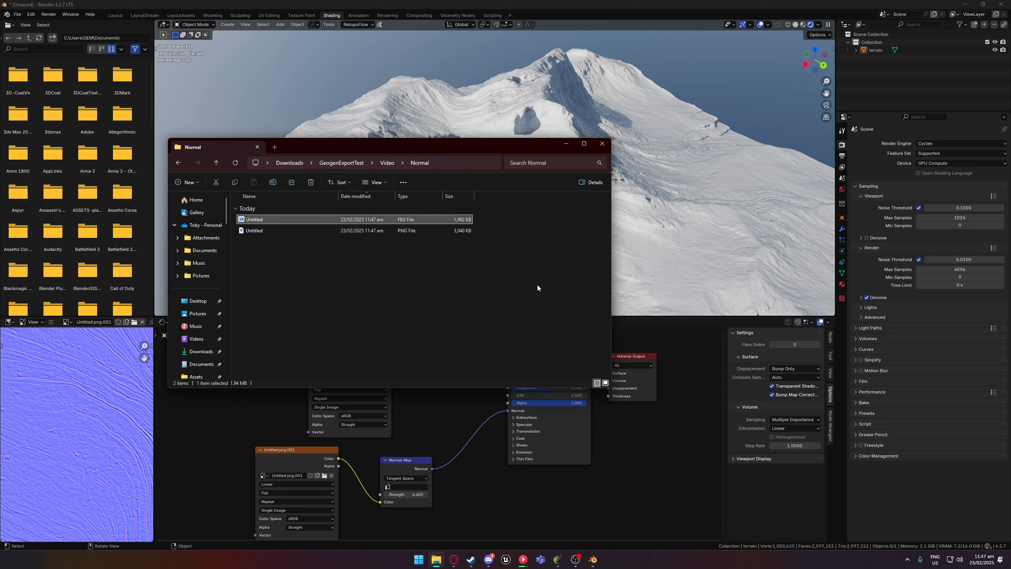
pyautogui.press('Delete')
# Check the image dimensions of the Untitled PNG in its file properties.
pyautogui.rightClick(257, 220)
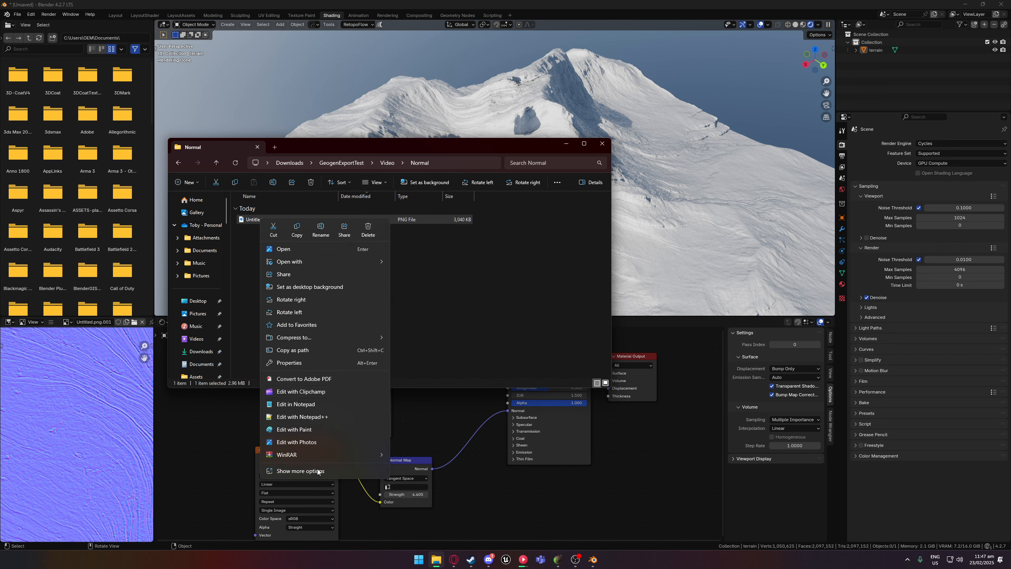
pyautogui.click(301, 365)
pyautogui.click(351, 237)
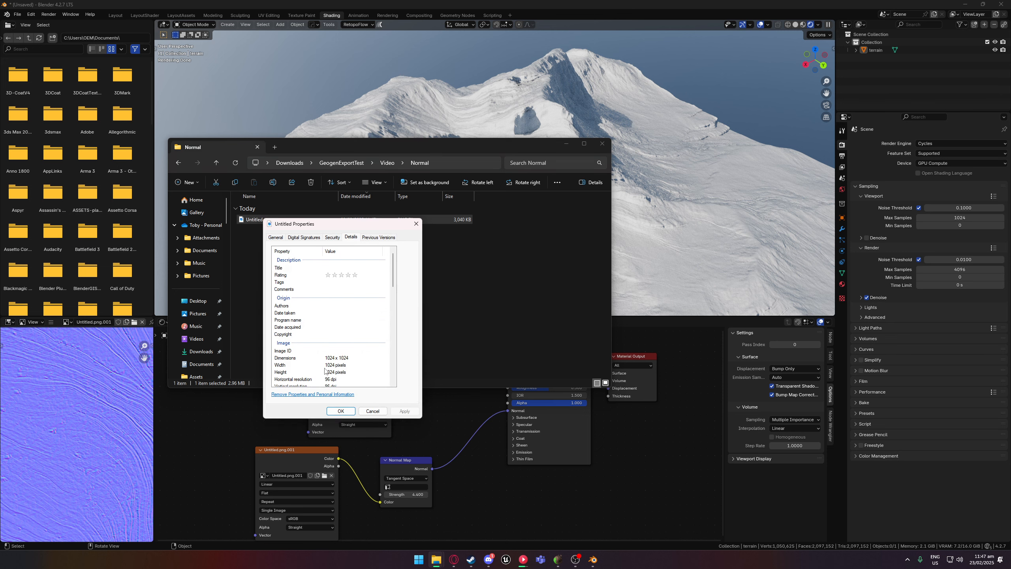
pyautogui.click(415, 223)
# Add the exported Untitled PNG to the terrain material as another image texture node and spread the texture nodes apart.
pyautogui.moveTo(331, 222); pyautogui.dragTo(424, 424)
pyautogui.moveTo(446, 409); pyautogui.dragTo(479, 388, button='middle')
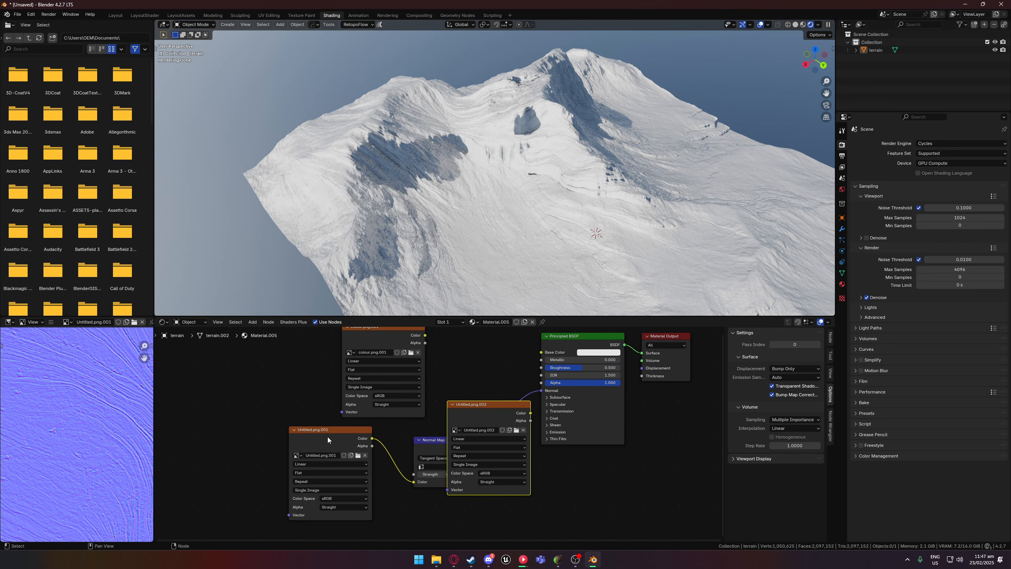
pyautogui.moveTo(327, 435); pyautogui.dragTo(230, 471)
pyautogui.moveTo(469, 409); pyautogui.dragTo(491, 483)
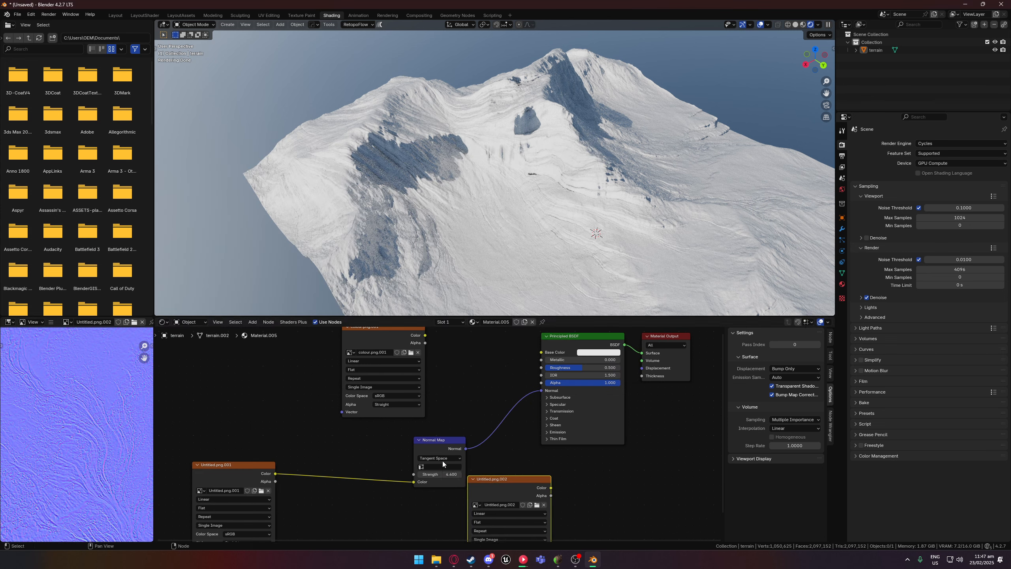
# Move the existing Normal Map node beside the Untitled.png.001 texture and place the Untitled.png.002 node between it and the Principled BSDF.
pyautogui.moveTo(442, 461); pyautogui.dragTo(342, 503)
pyautogui.moveTo(552, 489); pyautogui.dragTo(477, 465)
pyautogui.moveTo(386, 531); pyautogui.dragTo(345, 456)
pyautogui.moveTo(380, 467); pyautogui.dragTo(380, 409, button='middle')
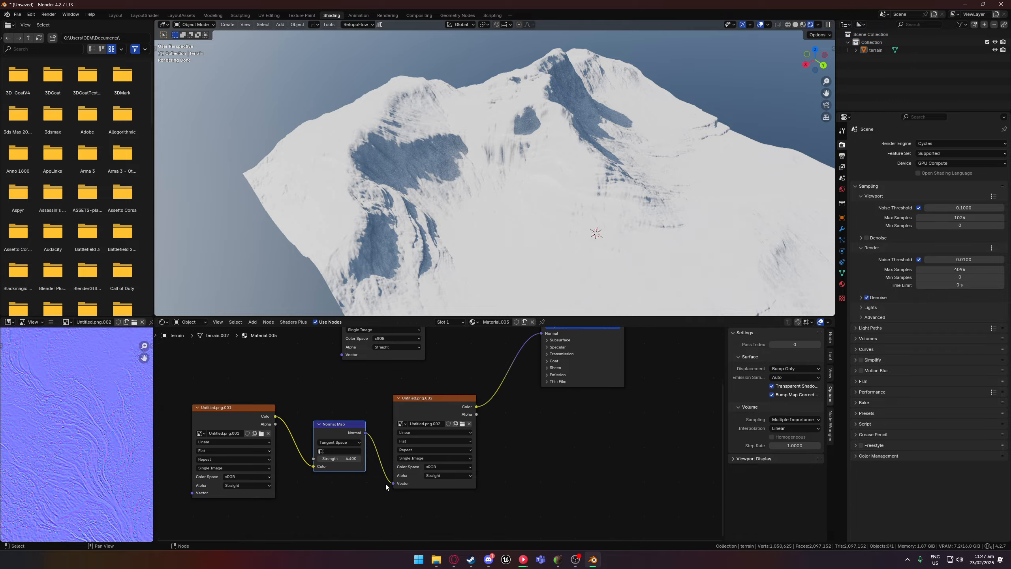
# Disconnect the Untitled.png.002 texture from the existing Normal Map node and from the Principled BSDF's Normal input.
pyautogui.moveTo(391, 485); pyautogui.dragTo(357, 483)
pyautogui.moveTo(464, 410); pyautogui.dragTo(439, 413)
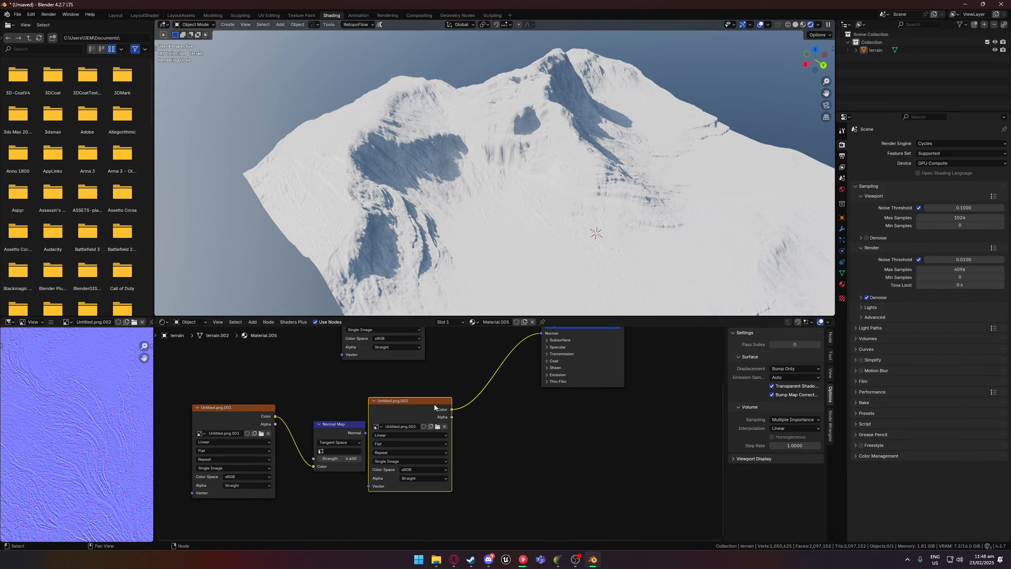
pyautogui.scroll(3, 523, 207)
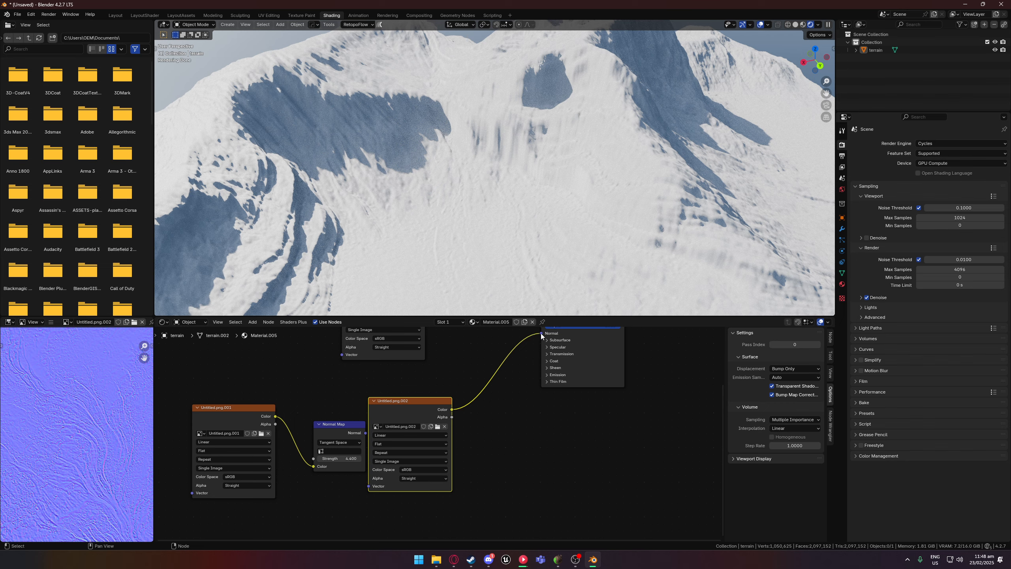
pyautogui.moveTo(542, 334); pyautogui.dragTo(519, 350)
# Route the Untitled.png.002 texture's colour through a new Normal Map node's Color input into the Principled BSDF's Normal input.
pyautogui.moveTo(452, 410); pyautogui.dragTo(473, 403)
pyautogui.write('n')
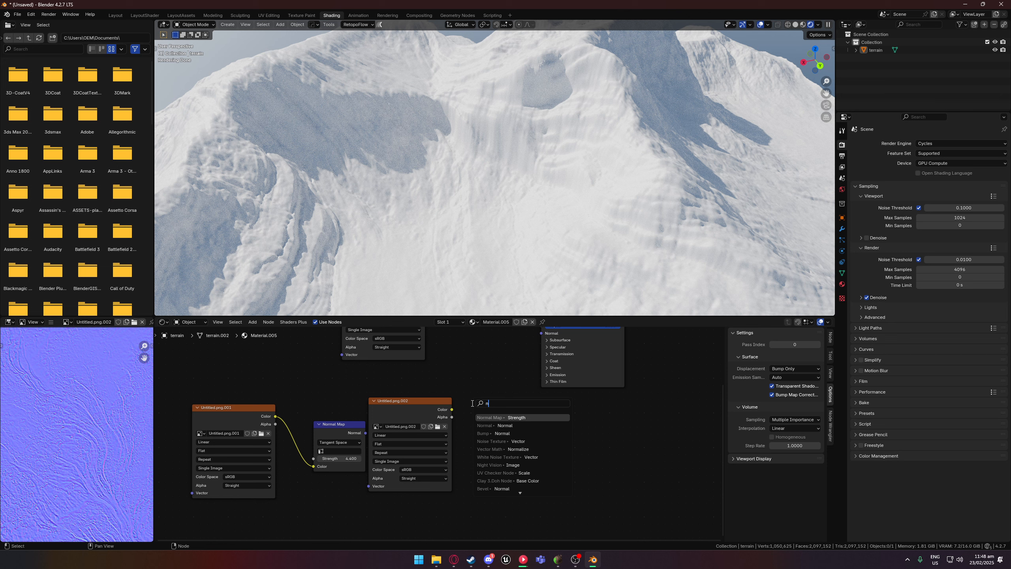
pyautogui.write('orm')
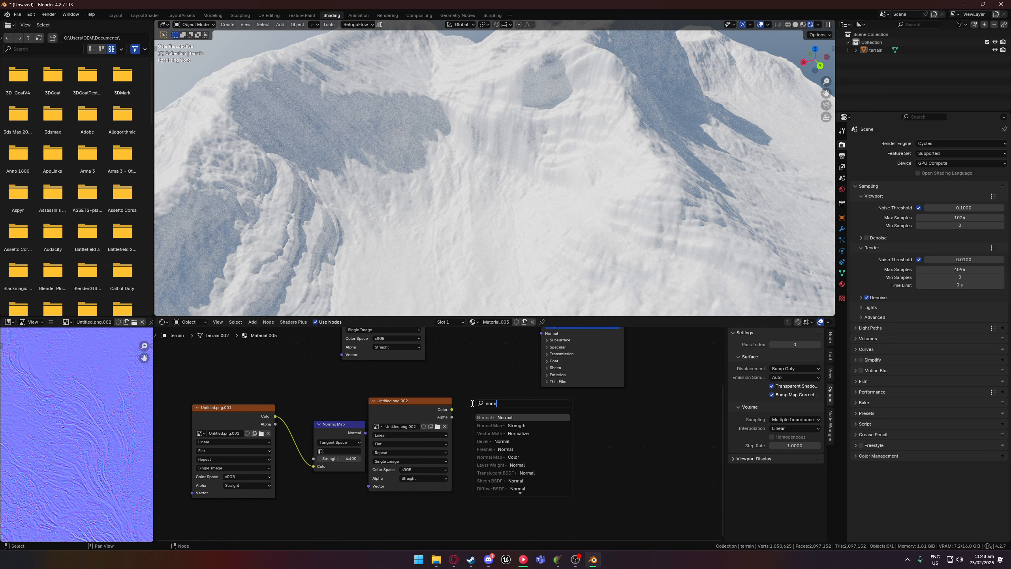
pyautogui.press('Down')
pyautogui.press('Down')
pyautogui.press('Up')
pyautogui.press('Up')
pyautogui.press('Down')
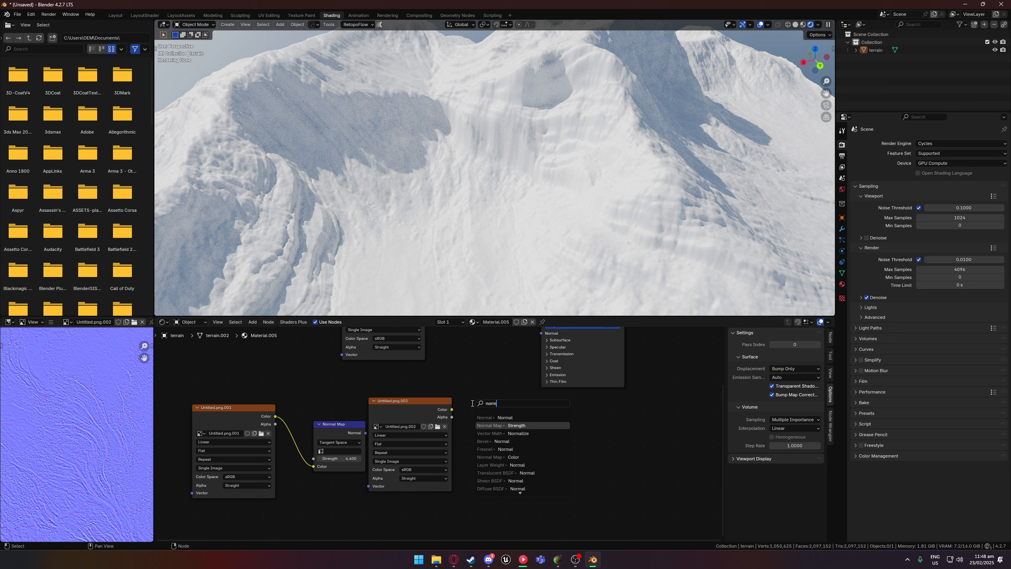
pyautogui.press('Return')
pyautogui.click(471, 403)
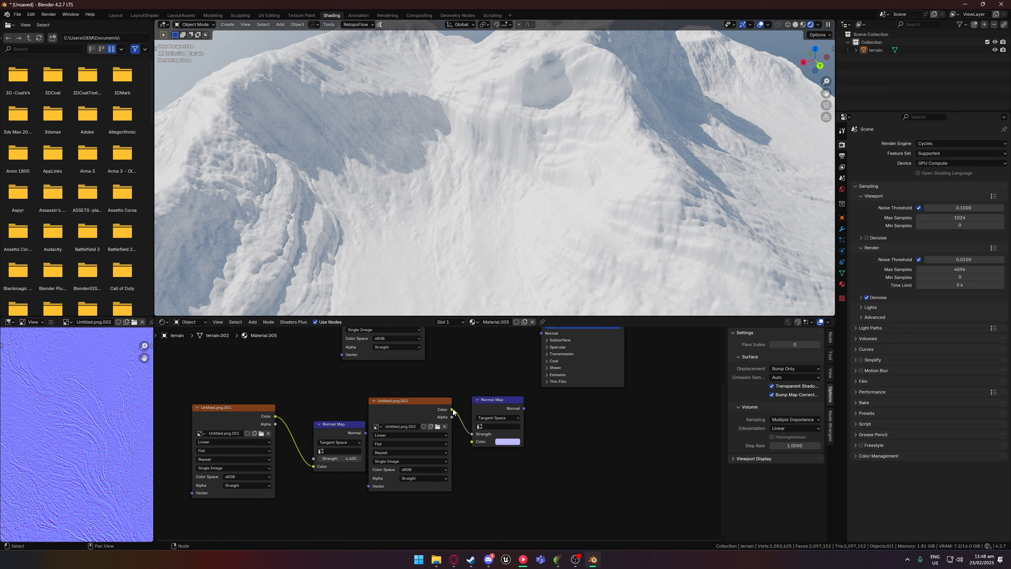
pyautogui.moveTo(453, 409); pyautogui.dragTo(520, 372)
pyautogui.moveTo(524, 424); pyautogui.dragTo(542, 358)
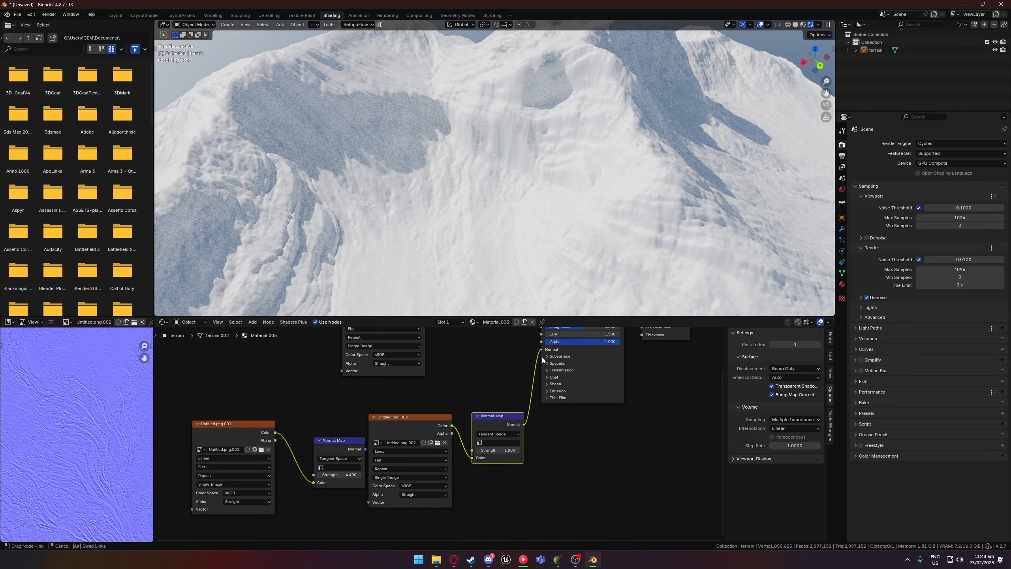
# Set the new Normal Map node's strength to 8.5 and inspect the terrain's surface detail.
pyautogui.scroll(-3, 493, 215)
pyautogui.moveTo(492, 215); pyautogui.dragTo(471, 194, button='middle')
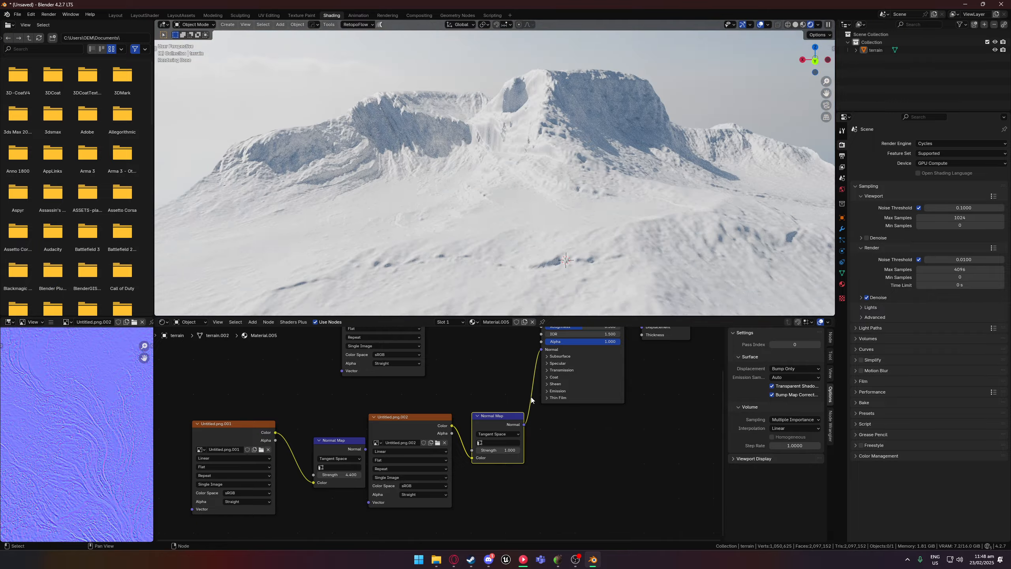
pyautogui.moveTo(500, 449); pyautogui.dragTo(529, 448)
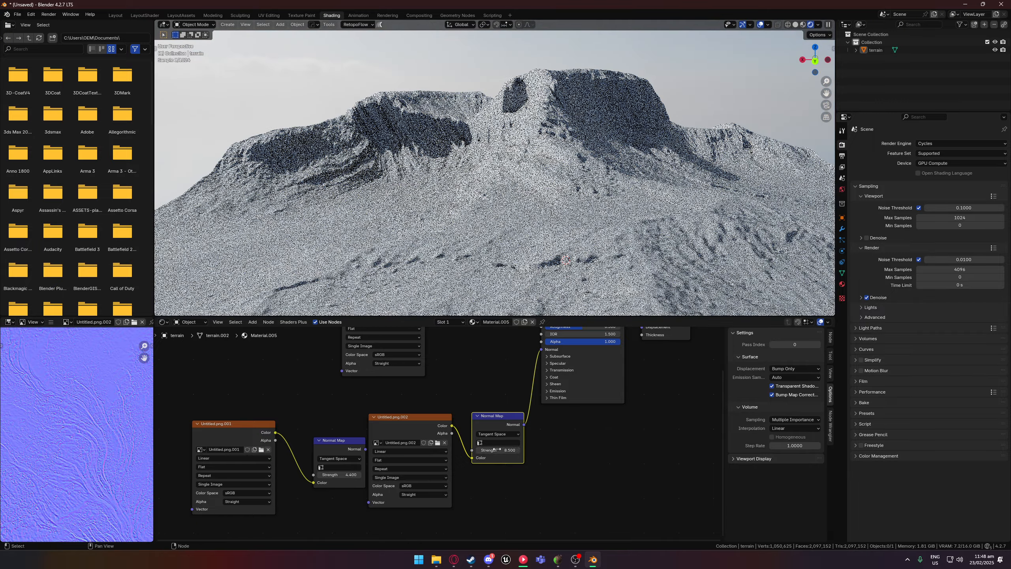
pyautogui.scroll(-3, 571, 258)
pyautogui.moveTo(572, 261); pyautogui.dragTo(543, 272, button='middle')
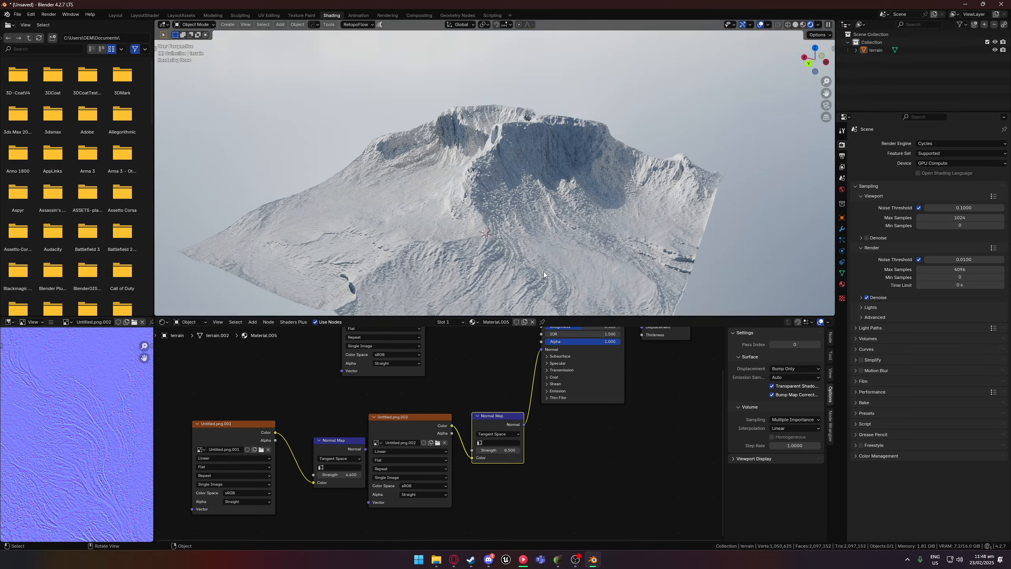
pyautogui.moveTo(605, 288); pyautogui.dragTo(639, 242, button='middle')
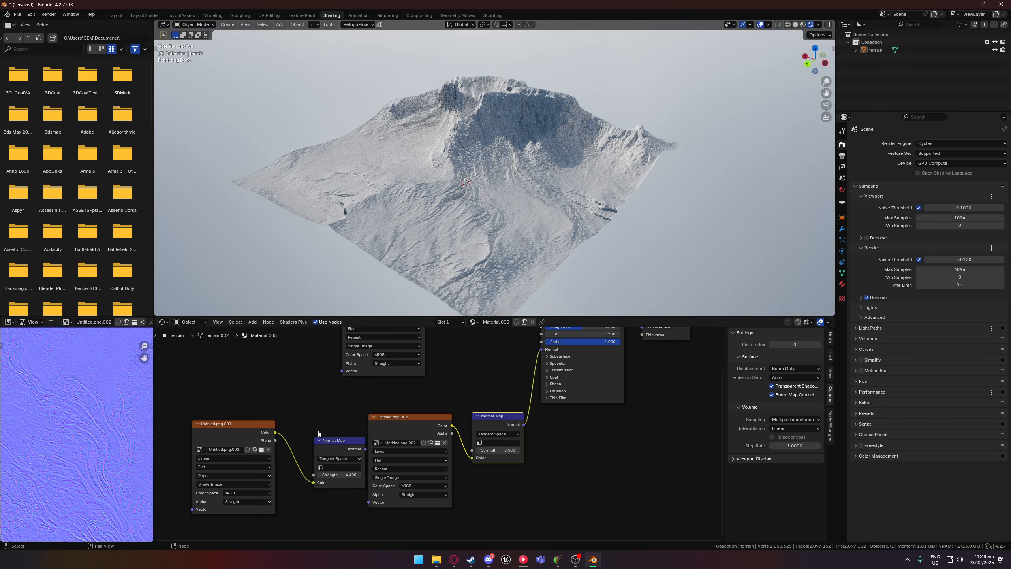
# Reconnect the Untitled.png.001 texture's Normal Map node to the Principled BSDF's Normal input and inspect the terrain for comparison.
pyautogui.moveTo(365, 449); pyautogui.dragTo(544, 351)
pyautogui.scroll(8, 521, 275)
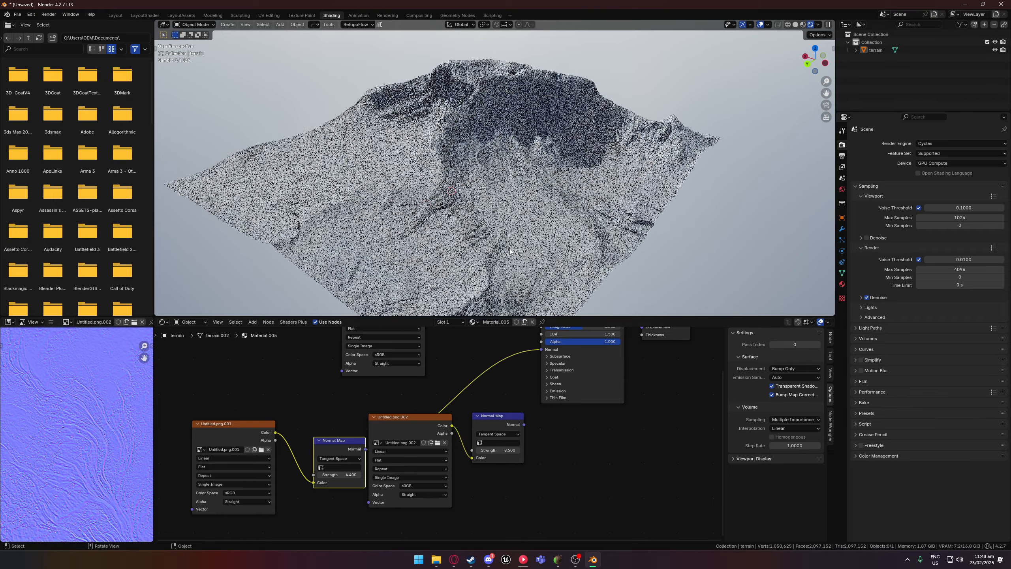
pyautogui.moveTo(510, 250); pyautogui.dragTo(476, 261, button='middle')
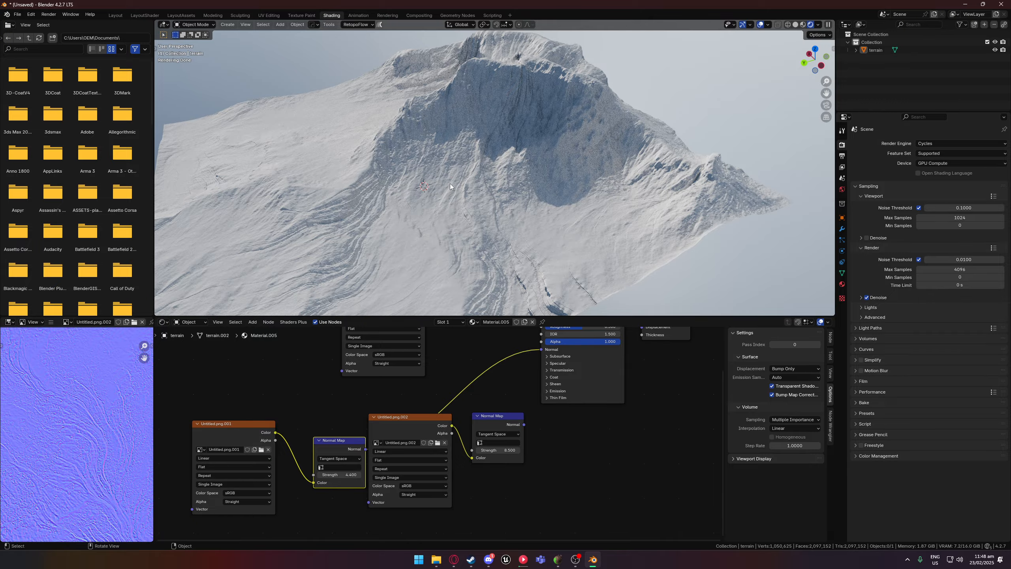
pyautogui.moveTo(450, 183); pyautogui.dragTo(524, 242, button='middle')
# Connect the colour.png.001 texture's Color output to the Principled BSDF's Base Color input.
pyautogui.moveTo(351, 366); pyautogui.dragTo(305, 409, button='middle')
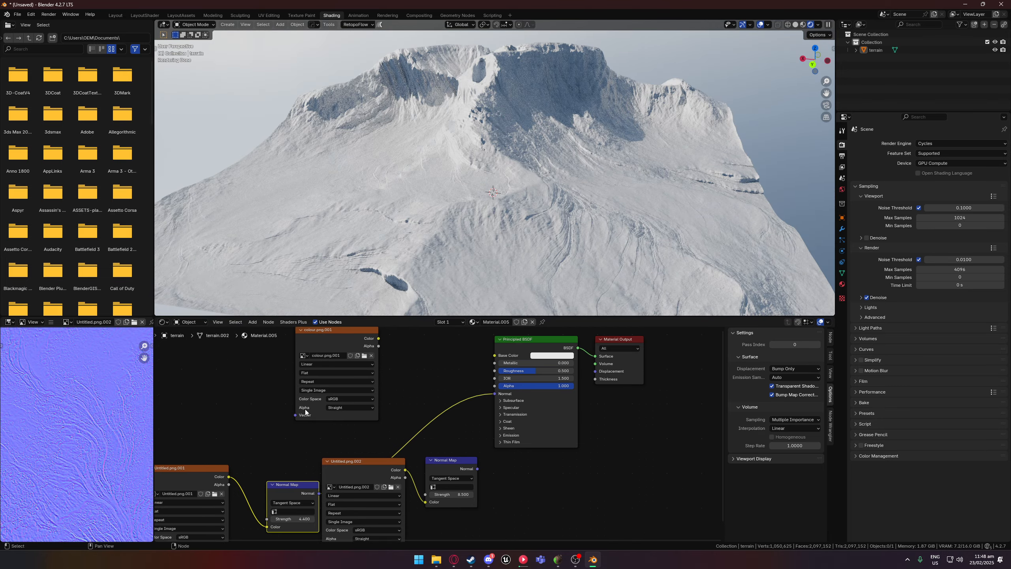
pyautogui.moveTo(442, 380); pyautogui.dragTo(453, 423, button='middle')
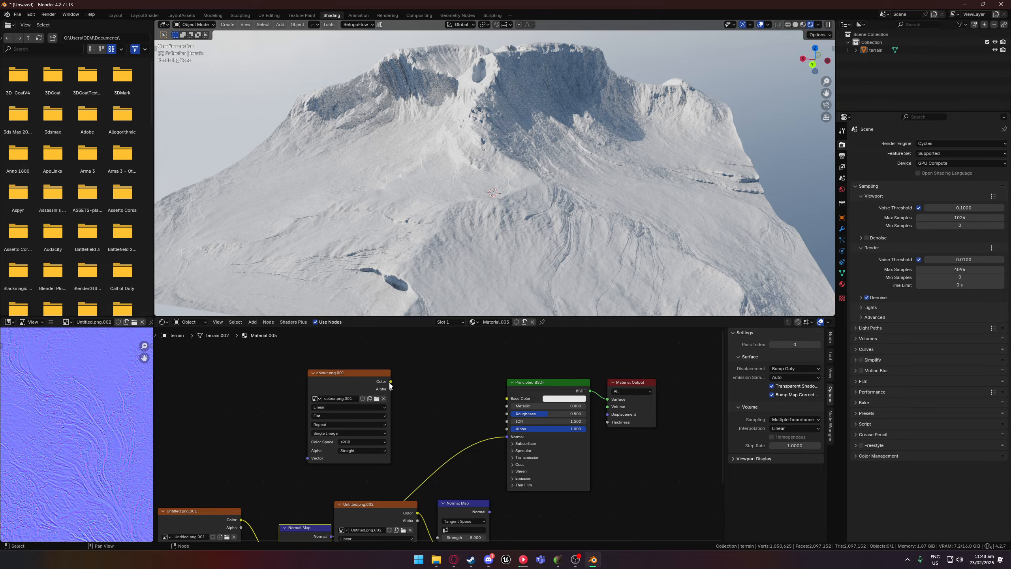
pyautogui.scroll(7, 462, 245)
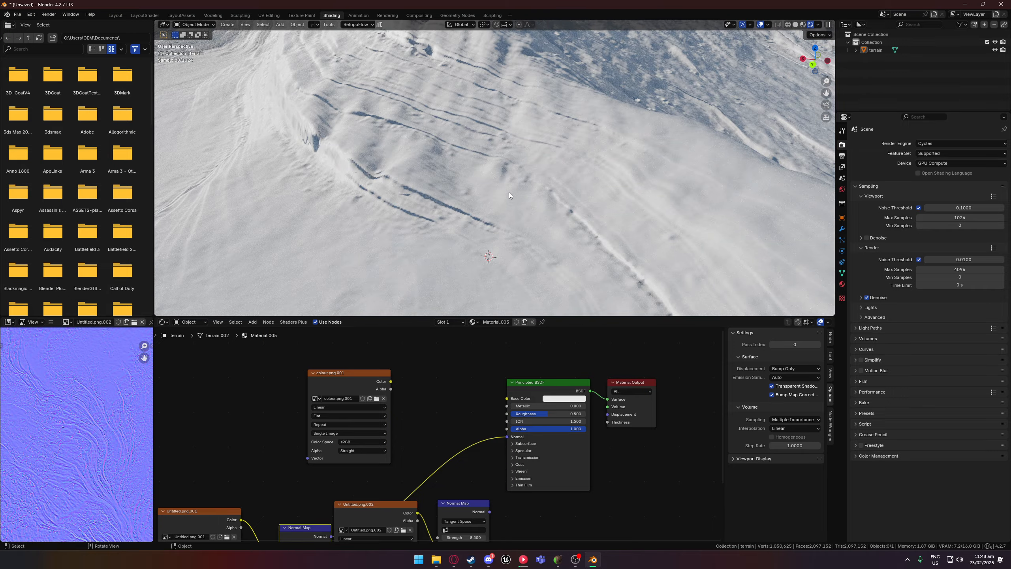
pyautogui.click(393, 215)
pyautogui.scroll(-3, 471, 188)
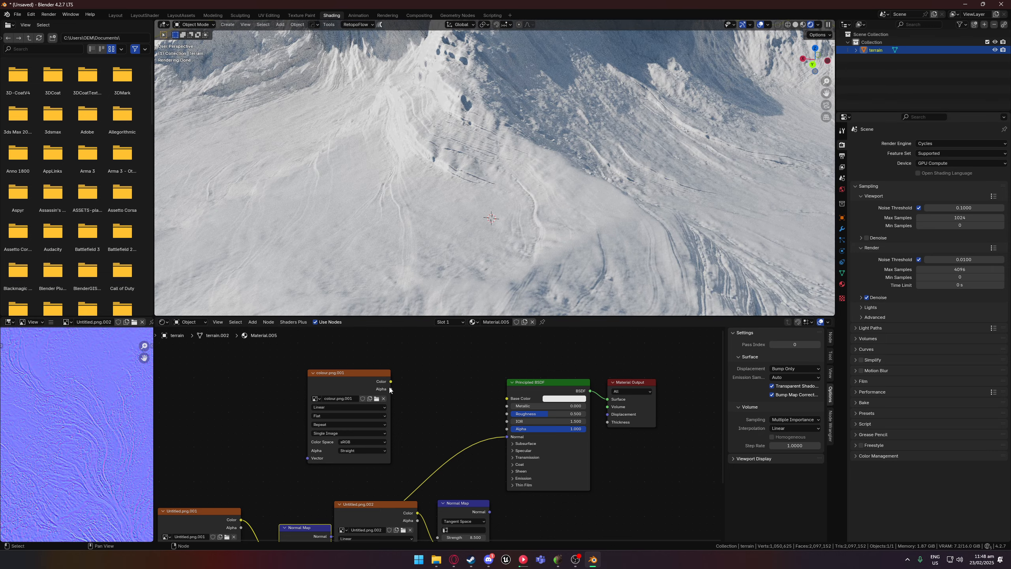
pyautogui.moveTo(448, 381); pyautogui.dragTo(433, 396, button='middle')
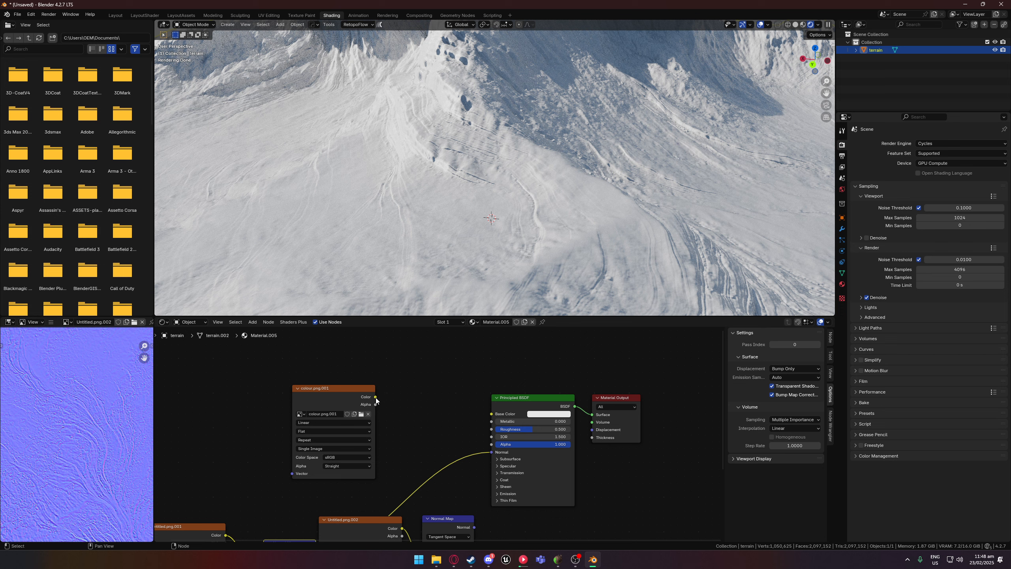
pyautogui.moveTo(375, 397); pyautogui.dragTo(396, 399)
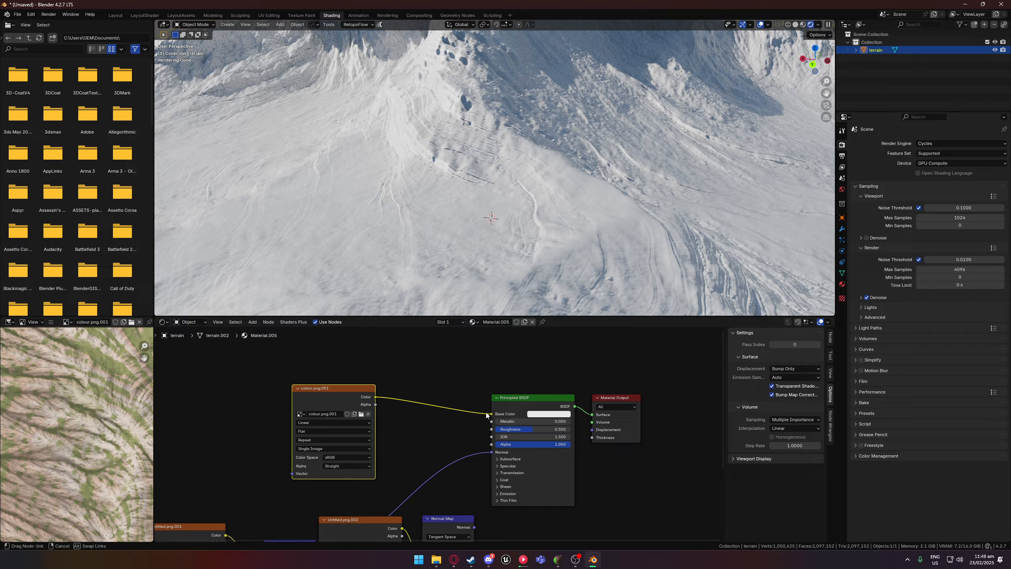
pyautogui.moveTo(486, 415); pyautogui.dragTo(488, 414)
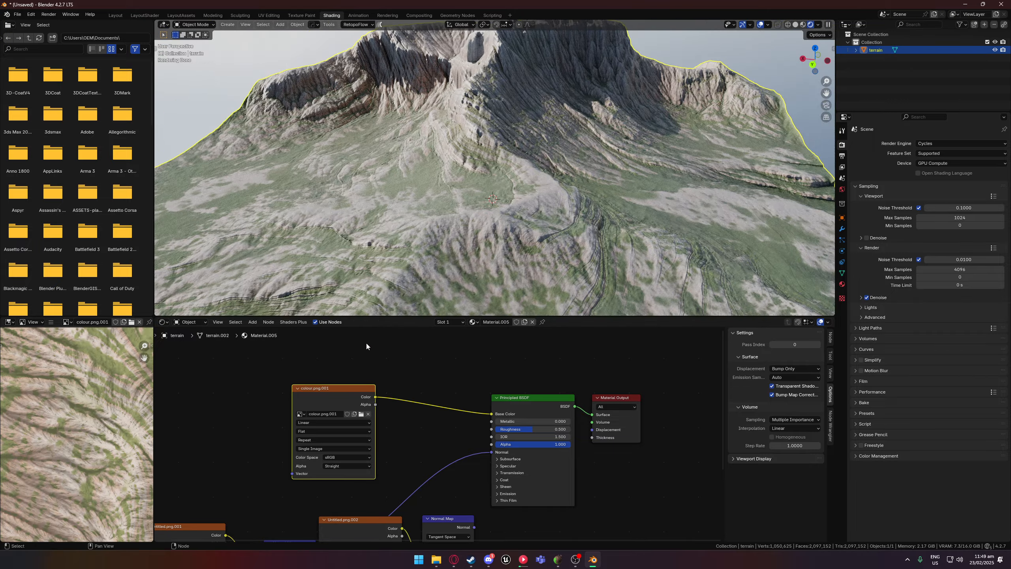
# Inspect the textured terrain in Blender and compare it from a similar angle with the 3D view in GeoGen.
pyautogui.scroll(-4, 426, 270)
pyautogui.moveTo(427, 271); pyautogui.dragTo(673, 448, button='middle')
pyautogui.scroll(4, 573, 266)
pyautogui.scroll(-3, 610, 244)
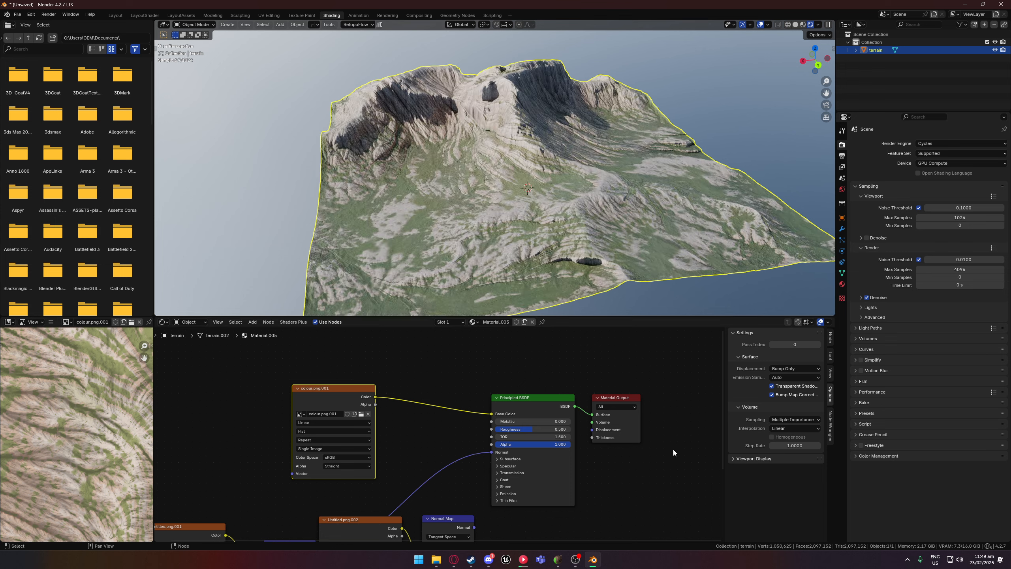
pyautogui.click(557, 562)
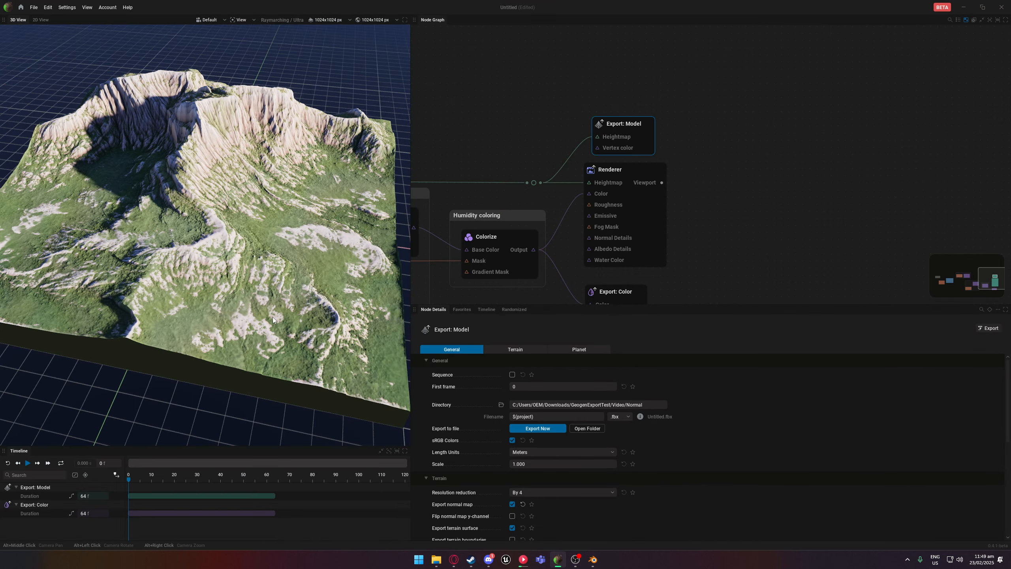
pyautogui.click(592, 561)
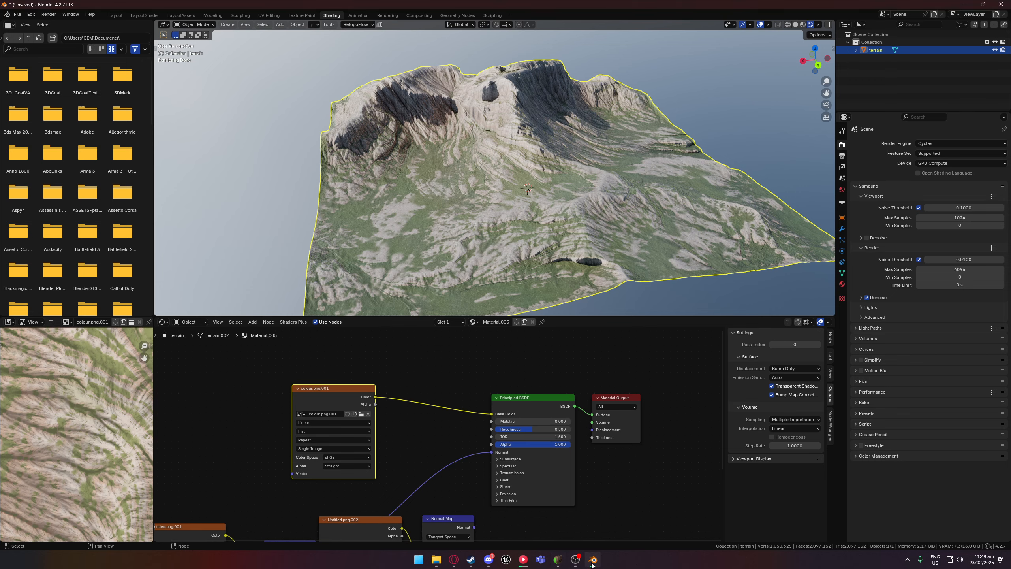
pyautogui.click(557, 562)
pyautogui.scroll(-3, 250, 286)
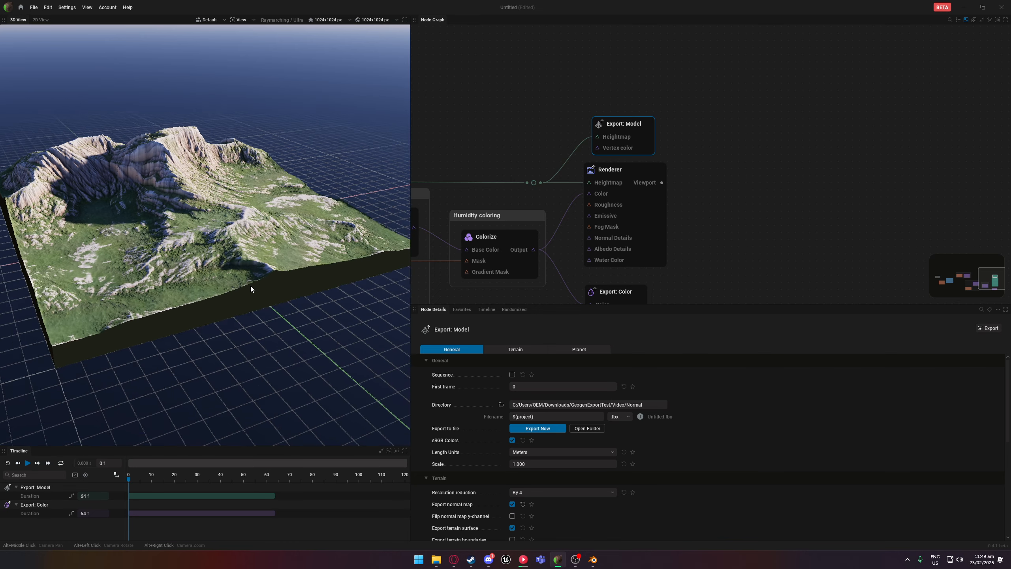
pyautogui.click(598, 560)
pyautogui.moveTo(545, 259); pyautogui.dragTo(625, 217, button='middle')
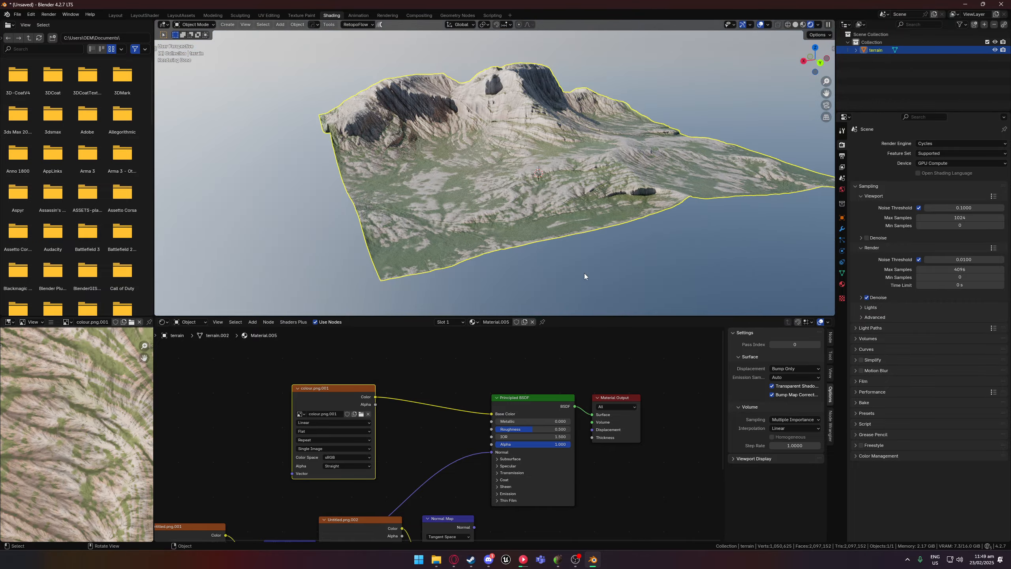
# Show the World shader nodes and set the environment Mapping node's Z rotation to 171° to relight the terrain.
pyautogui.click(163, 321)
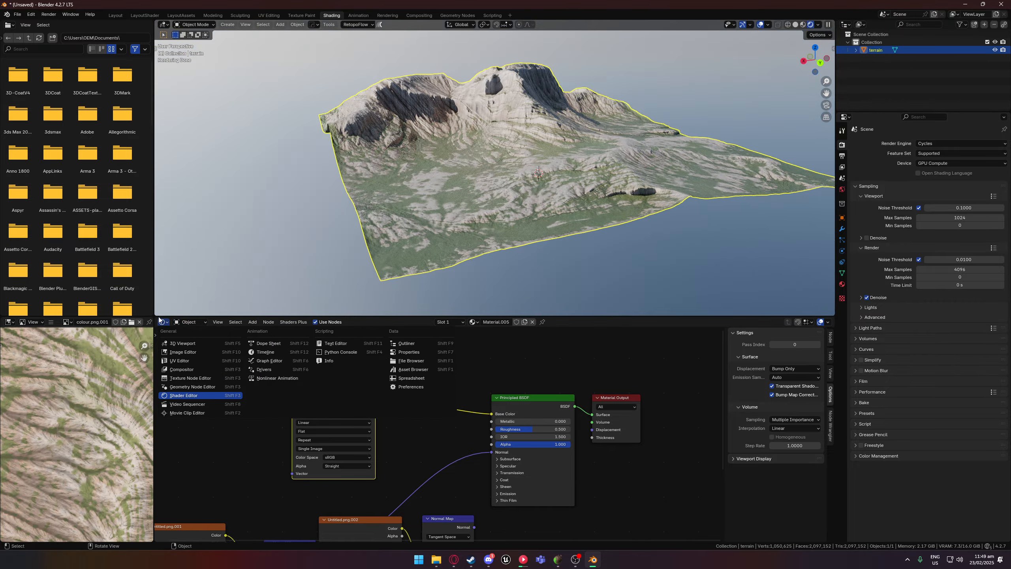
pyautogui.click(180, 322)
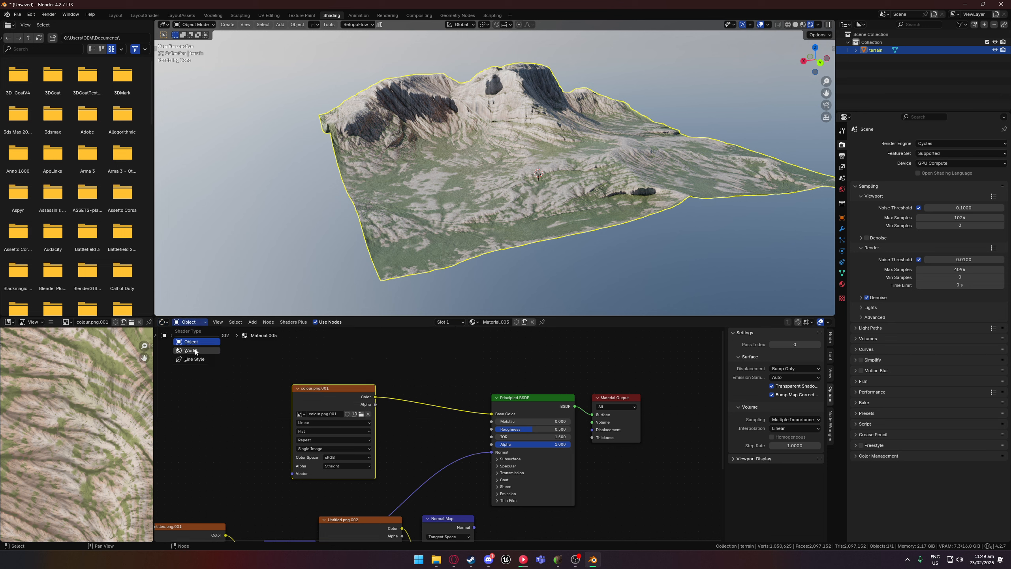
pyautogui.click(195, 351)
pyautogui.moveTo(358, 500)
pyautogui.mouseDown()
pyautogui.moveTo(411, 500)
pyautogui.moveTo(354, 499)
pyautogui.mouseUp()
# Show the terrain's object material nodes again and raise the Principled BSDF's Roughness to 0.855.
pyautogui.click(190, 322)
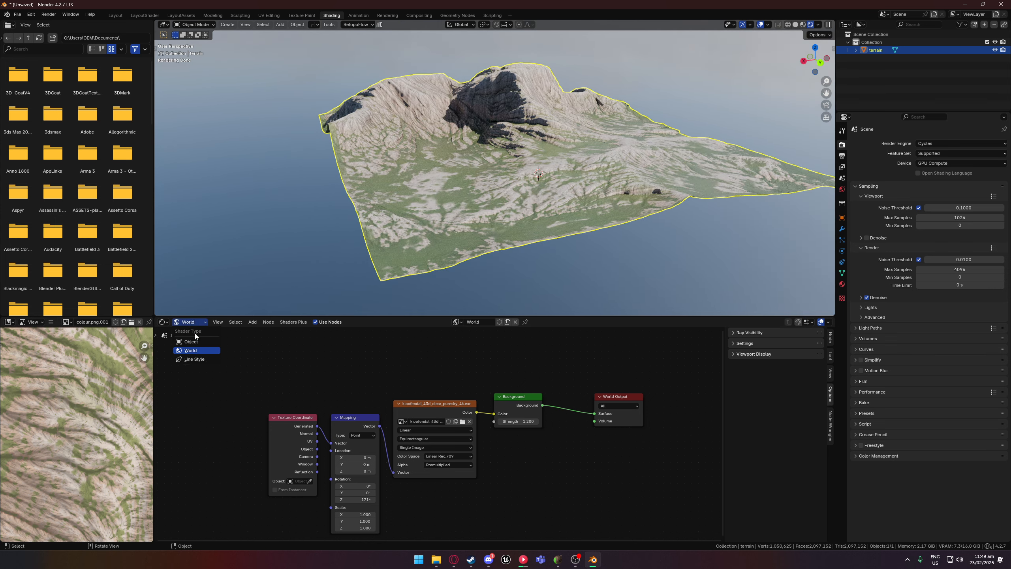
pyautogui.click(195, 343)
pyautogui.scroll(4, 382, 239)
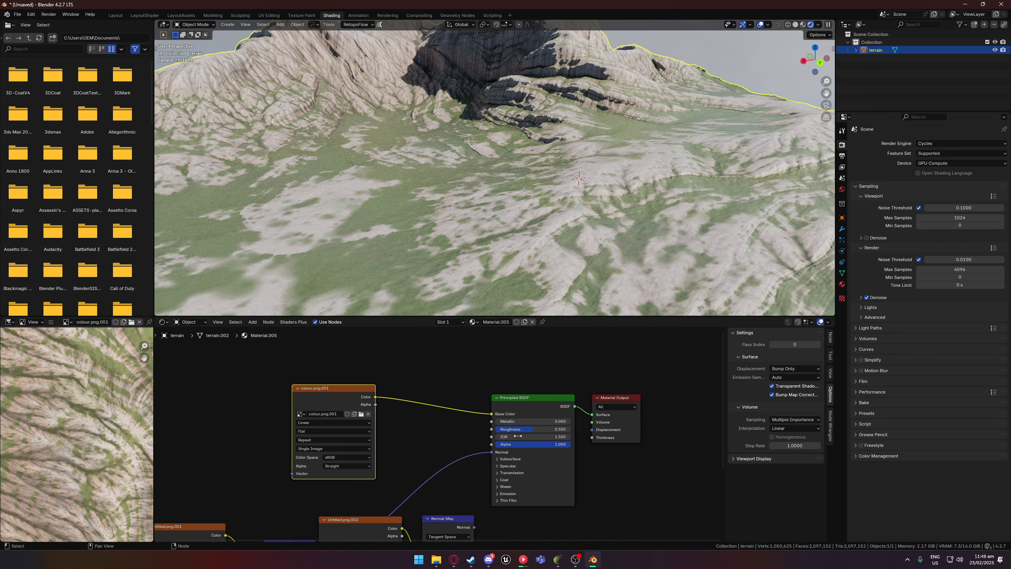
pyautogui.moveTo(522, 431); pyautogui.dragTo(550, 431)
pyautogui.scroll(-4, 575, 233)
pyautogui.scroll(5, 575, 231)
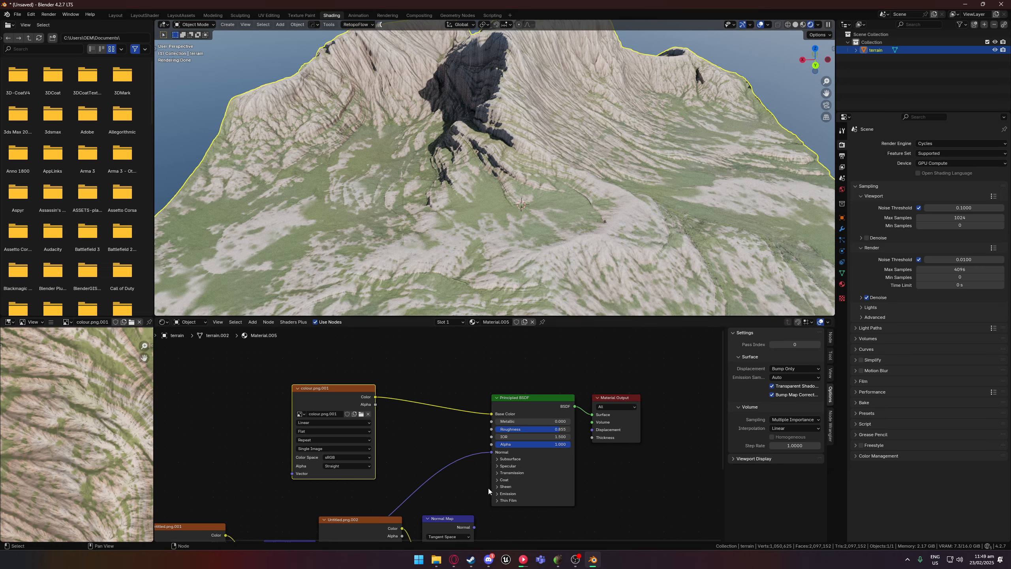
# Examine the rougher terrain surface from several angles and distances, and switch to GeoGen to compare its 3D view.
pyautogui.moveTo(469, 479); pyautogui.dragTo(458, 464, button='middle')
pyautogui.moveTo(621, 177); pyautogui.dragTo(631, 157, button='middle')
pyautogui.scroll(-3, 636, 199)
pyautogui.moveTo(597, 221); pyautogui.dragTo(574, 212, button='middle')
pyautogui.moveTo(431, 193); pyautogui.dragTo(516, 277, button='middle')
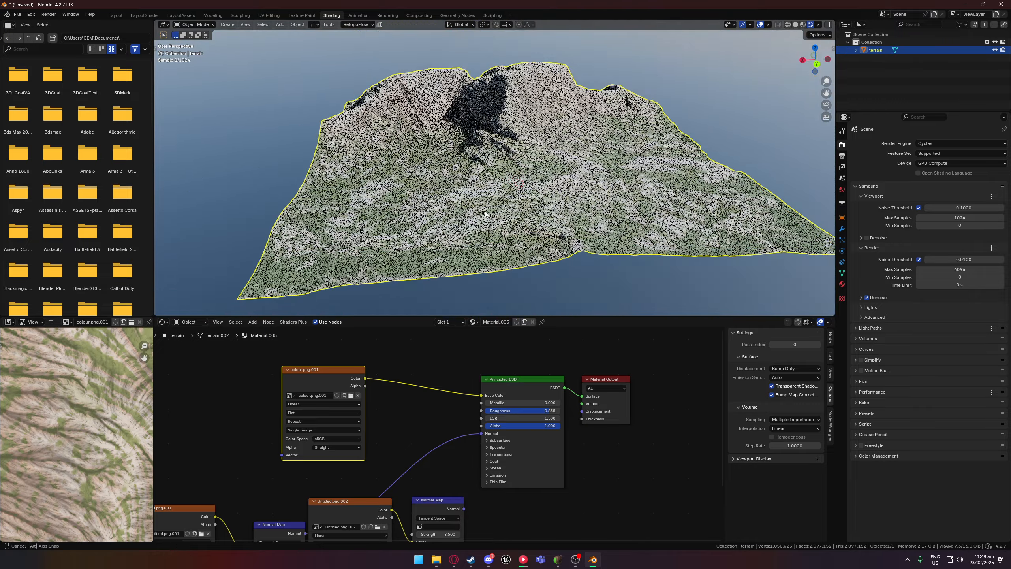
pyautogui.scroll(3, 480, 196)
pyautogui.moveTo(557, 191); pyautogui.dragTo(507, 186, button='middle')
pyautogui.scroll(-3, 523, 189)
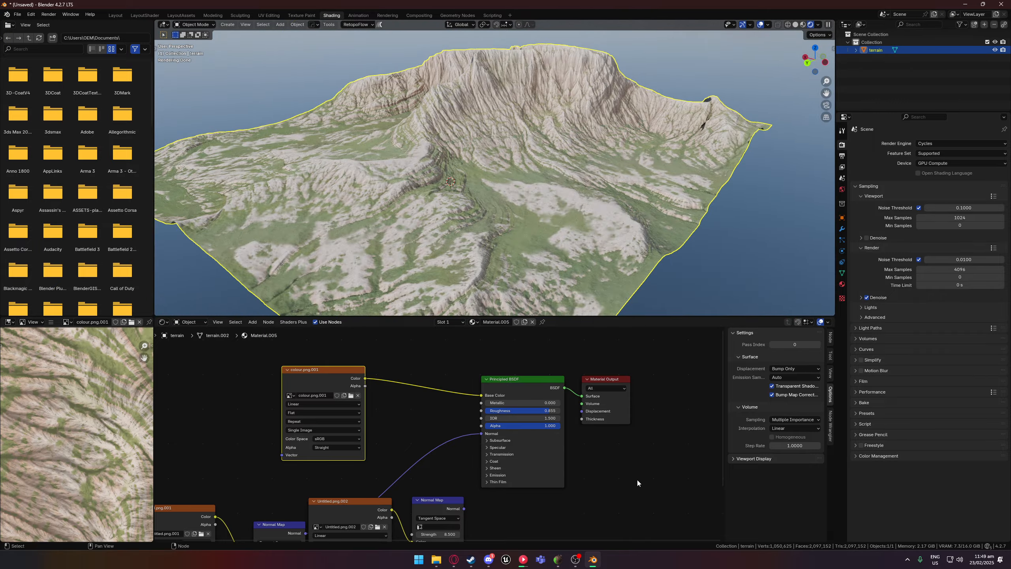
pyautogui.click(637, 482)
pyautogui.moveTo(573, 294); pyautogui.dragTo(552, 166, button='middle')
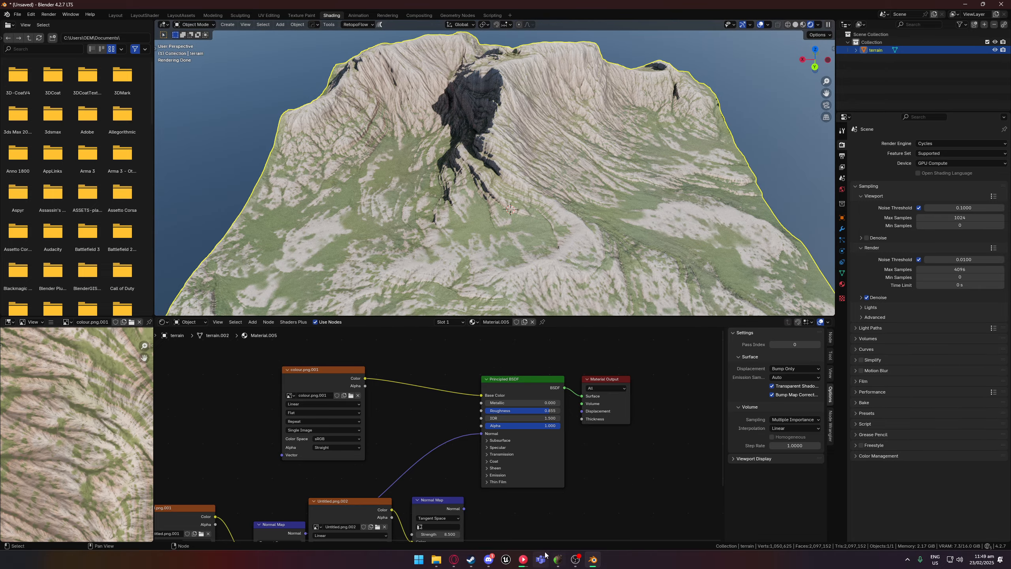
pyautogui.click(556, 560)
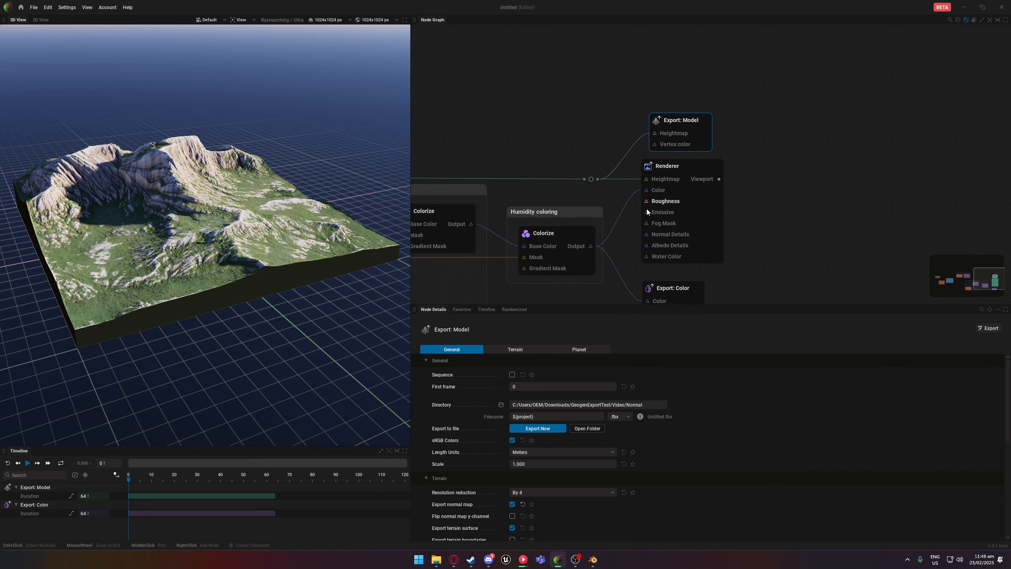
# Switch back to Blender and move the Untitled.png.002 texture and its unused Normal Map node clear of the connected normal map nodes.
pyautogui.click(592, 560)
pyautogui.moveTo(389, 437); pyautogui.dragTo(316, 420, button='middle')
pyautogui.moveTo(400, 435); pyautogui.dragTo(461, 483)
pyautogui.moveTo(492, 429); pyautogui.dragTo(571, 482)
pyautogui.moveTo(450, 399); pyautogui.dragTo(547, 450, button='middle')
# Examine the finished terrain from the side and front alongside its colour and normal map node connections.
pyautogui.moveTo(534, 154); pyautogui.dragTo(499, 191, button='middle')
pyautogui.moveTo(574, 393); pyautogui.dragTo(542, 410, button='middle')
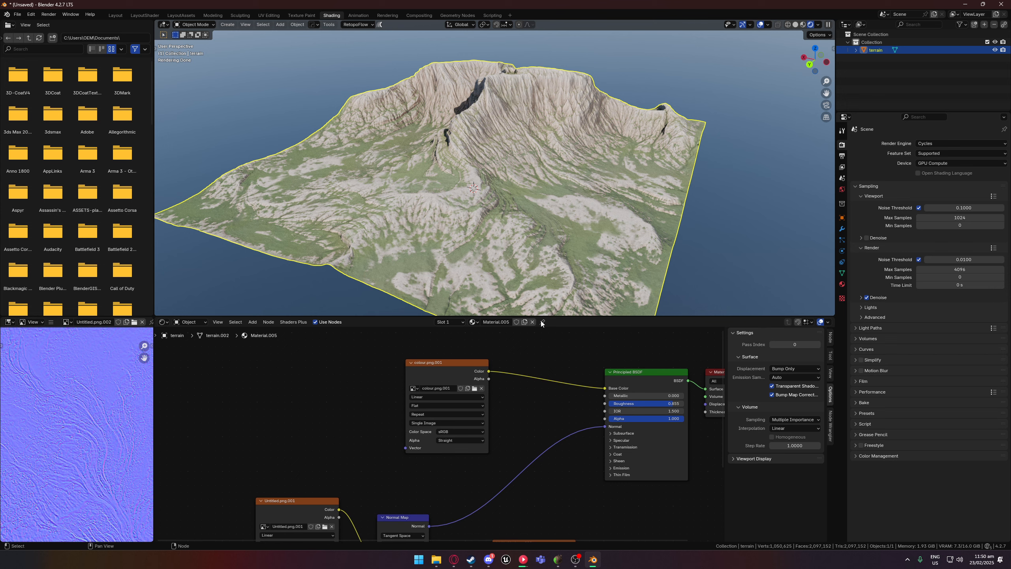
pyautogui.moveTo(555, 360); pyautogui.dragTo(540, 367, button='middle')
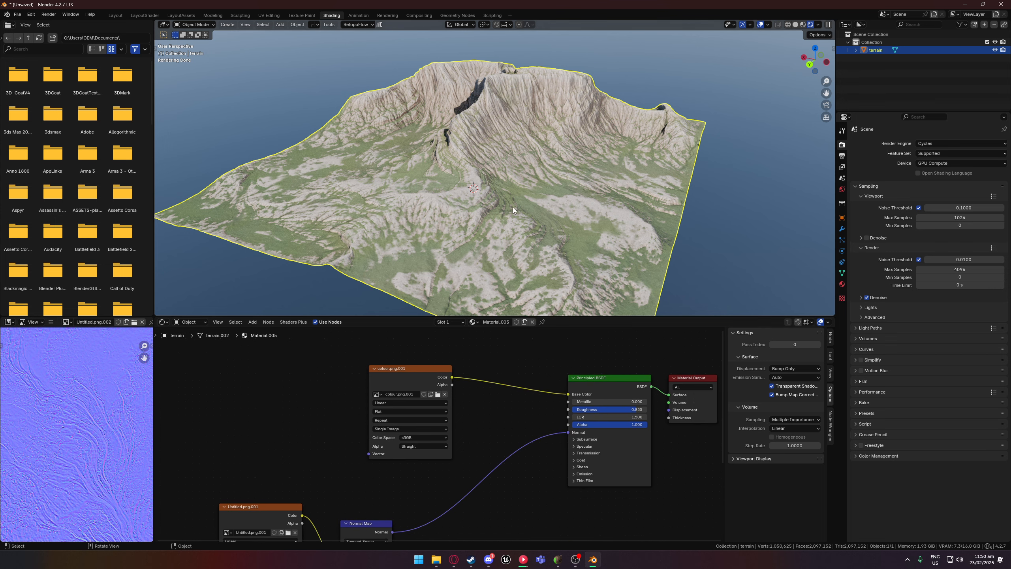
pyautogui.moveTo(497, 390); pyautogui.dragTo(575, 366, button='middle')
pyautogui.moveTo(517, 245); pyautogui.dragTo(544, 240, button='middle')
pyautogui.scroll(-3, 557, 405)
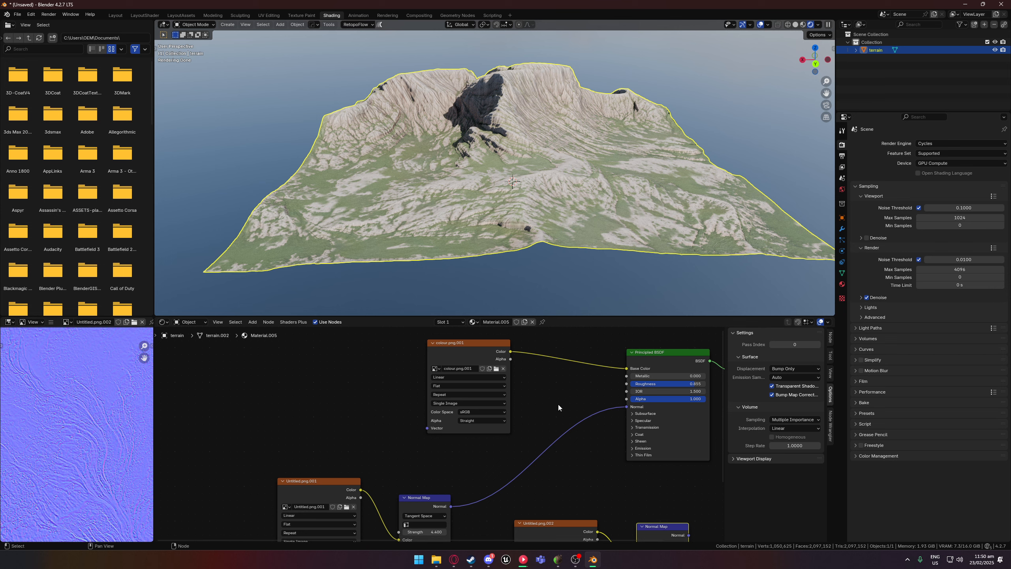